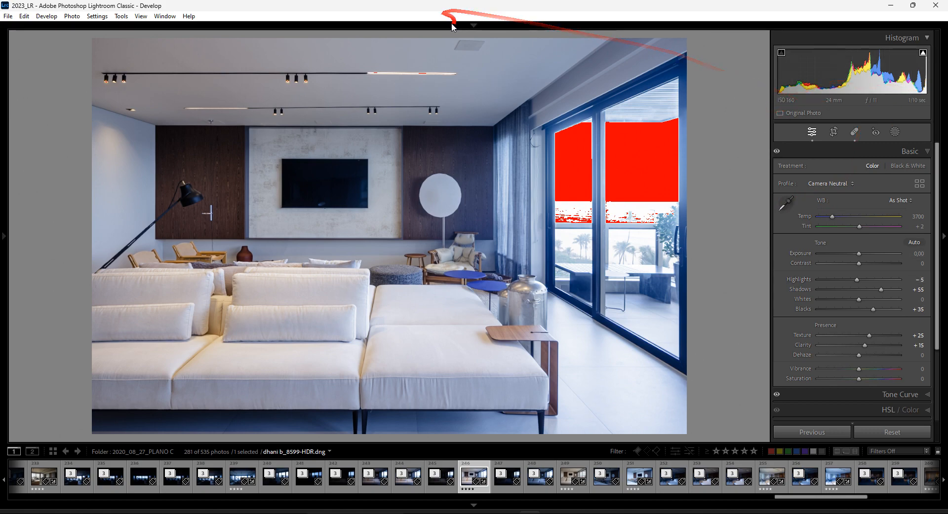
Show the edited living-room photo full screen in Develop, hiding the title bar
{"action": "key", "text": "shift+f"}
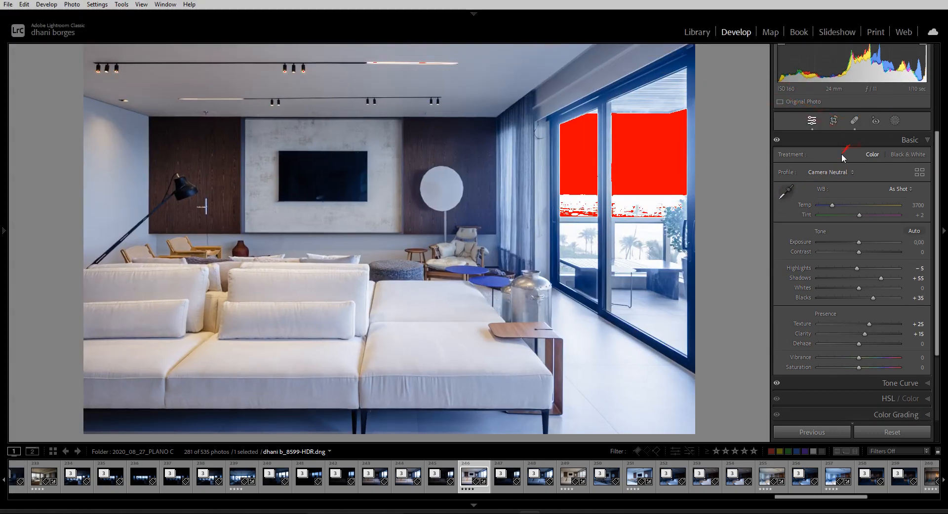
{"action": "left_click", "coordinate": [786, 193]}
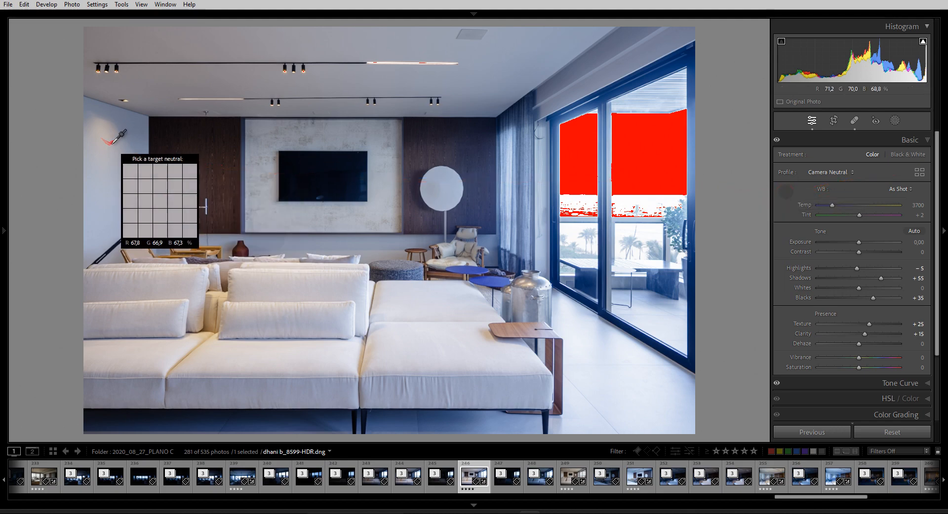
{"action": "left_click", "coordinate": [141, 124]}
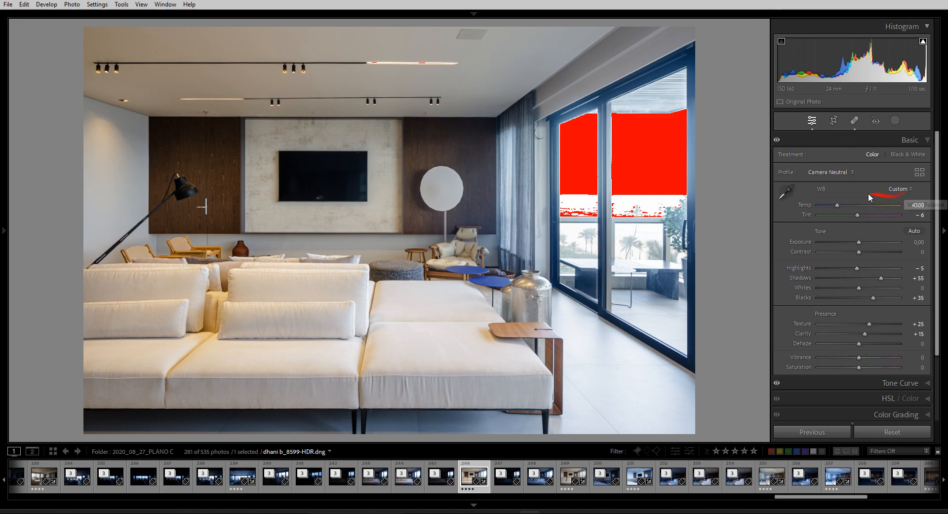
{"action": "key", "text": "ctrl+z"}
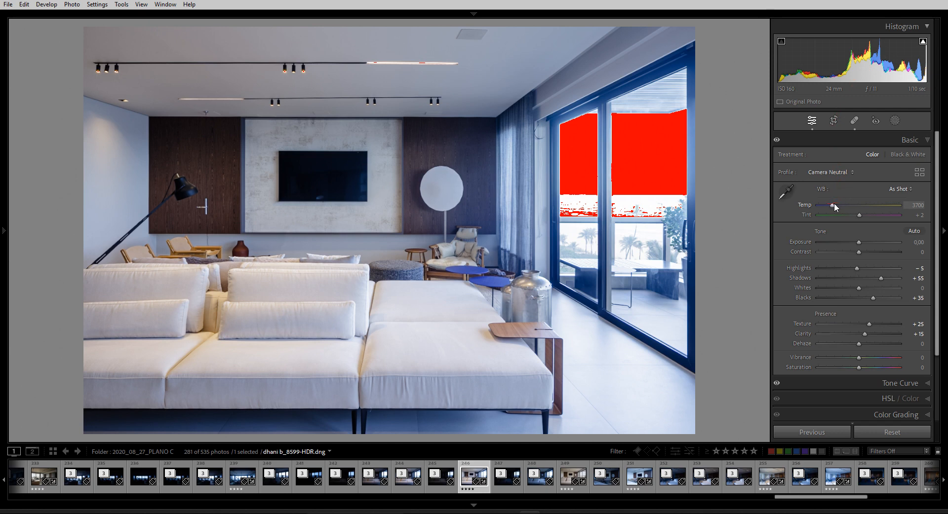
Set a custom white balance of Temp 4195 and Tint −5
{"action": "left_click_drag", "start_coordinate": [832, 205], "coordinate": [840, 207]}
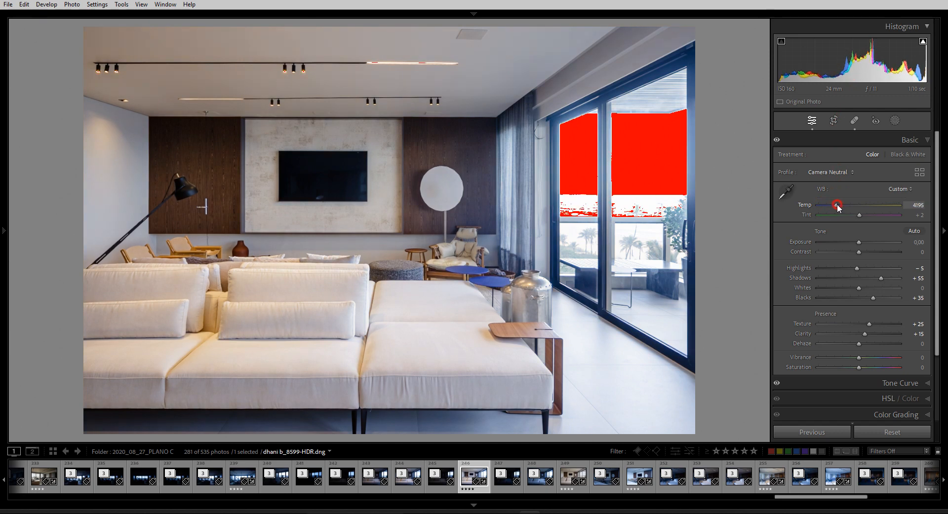
{"action": "left_click_drag", "start_coordinate": [839, 206], "coordinate": [836, 207]}
{"action": "left_click_drag", "start_coordinate": [859, 216], "coordinate": [857, 216]}
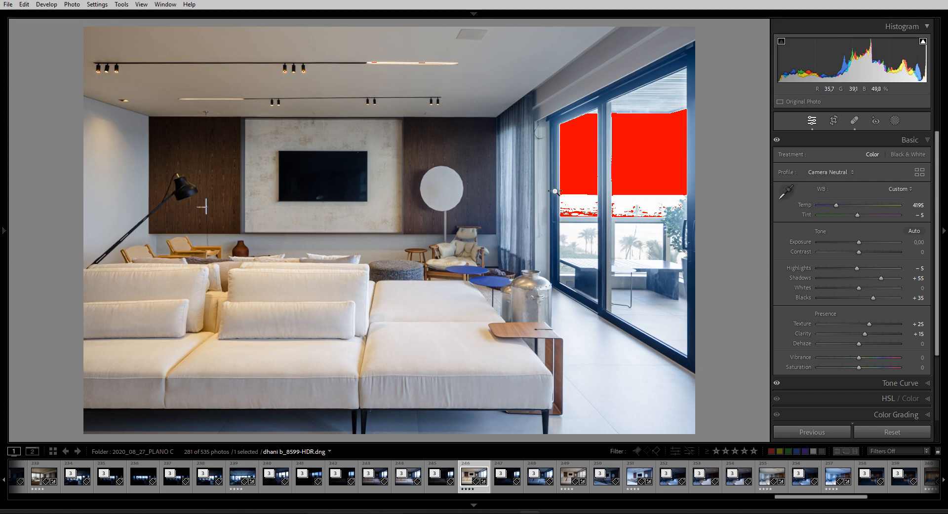
Add Mask 1 as a Color Range mask using the COR LARANJA preset (Temp −20, Tint −5)
{"action": "key", "text": "k"}
{"action": "left_click", "coordinate": [896, 123]}
{"action": "left_click", "coordinate": [894, 121]}
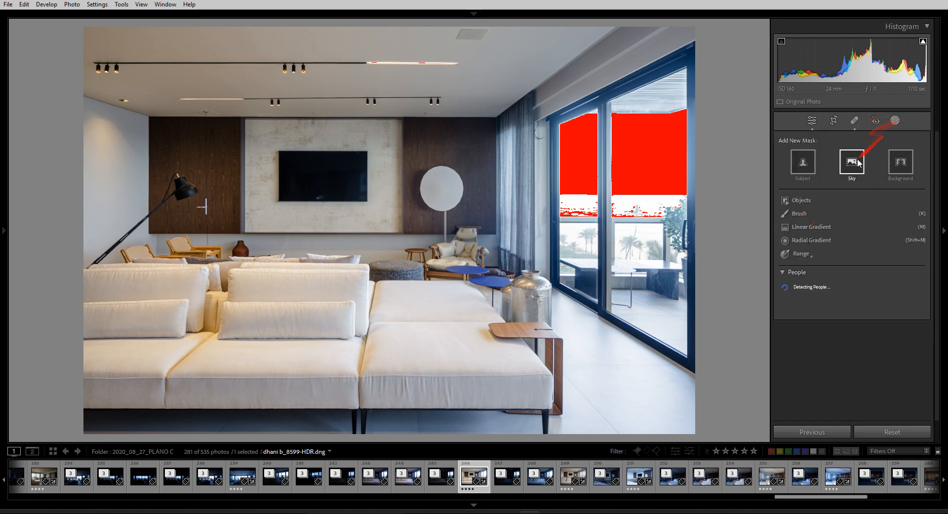
{"action": "mouse_move", "coordinate": [801, 254]}
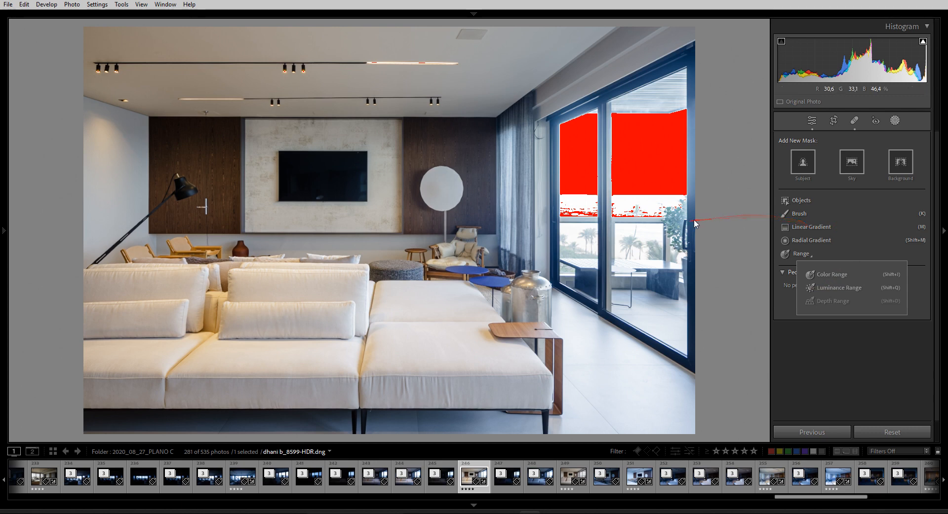
{"action": "key", "text": "shift+j"}
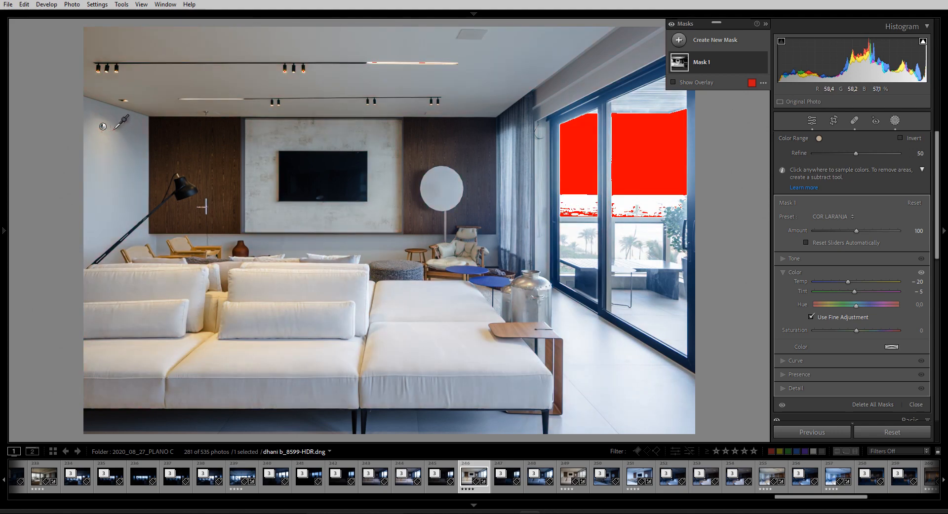
Sample the white left wall for Mask 1's colour range, undo the last sample, and check the overlay
{"action": "mouse_move", "coordinate": [98, 141]}
{"action": "left_mouse_down"}
{"action": "mouse_move", "coordinate": [99, 163]}
{"action": "mouse_move", "coordinate": [97, 140]}
{"action": "left_mouse_up"}
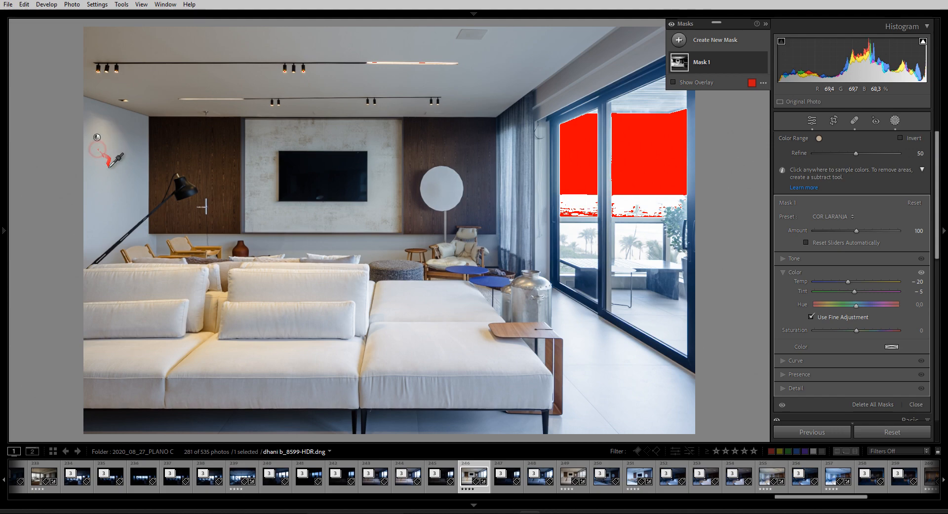
{"action": "key", "text": "ctrl+z"}
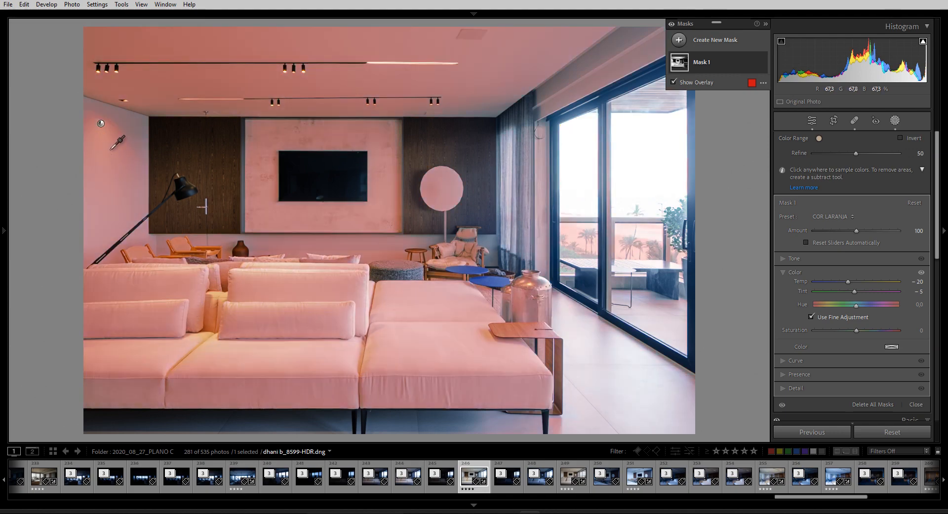
{"action": "left_click", "coordinate": [672, 82]}
{"action": "left_click", "coordinate": [673, 82]}
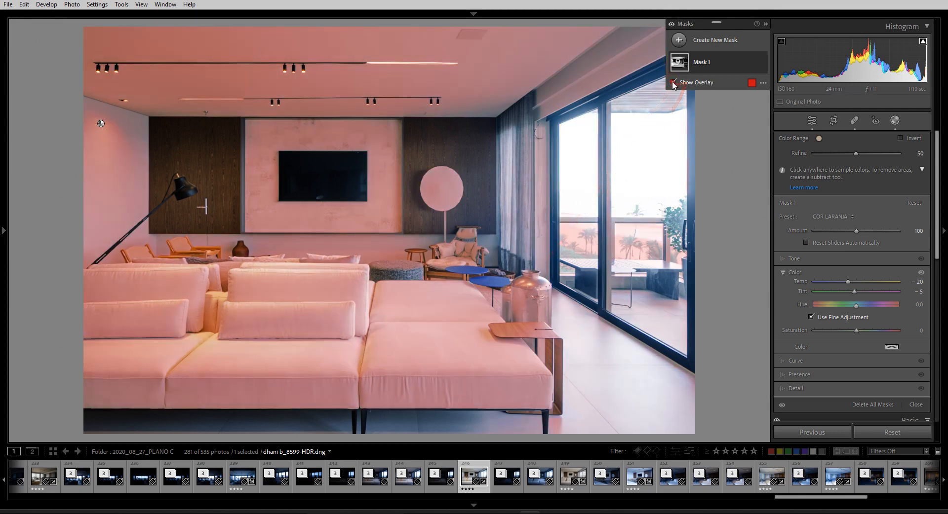
{"action": "key", "text": "o"}
{"action": "key", "text": "o"}
{"action": "key", "text": "o"}
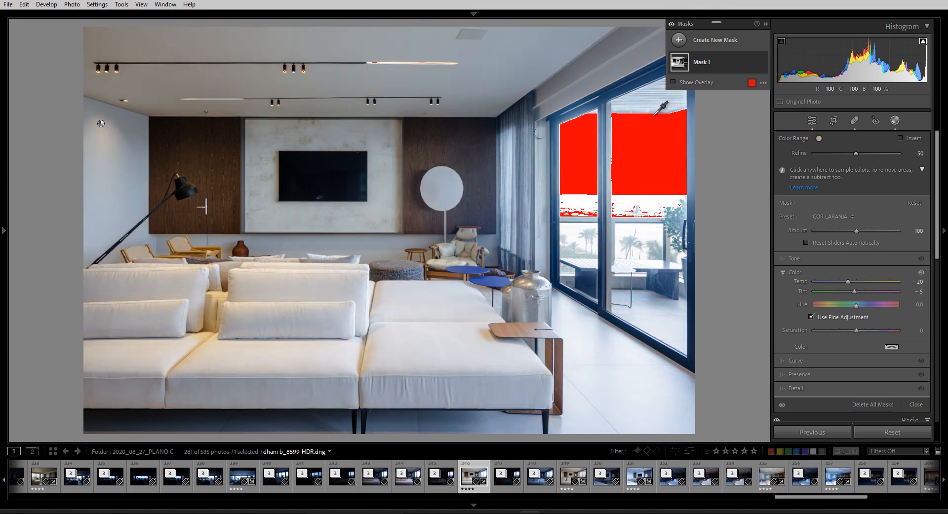
{"action": "key", "text": "o"}
{"action": "left_click", "coordinate": [835, 218]}
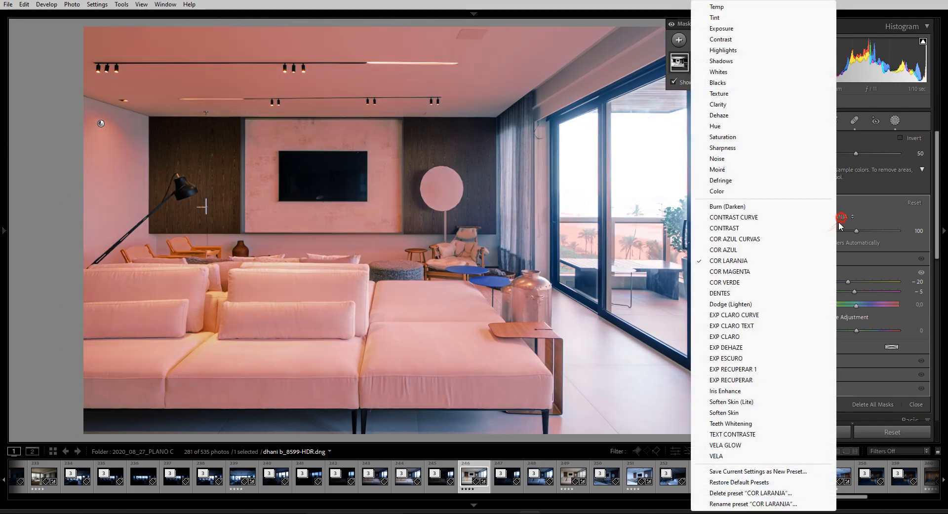
Reset all of Mask 1's adjustment sliders to zero
{"action": "left_click", "coordinate": [864, 206]}
{"action": "key", "text": "alt"}
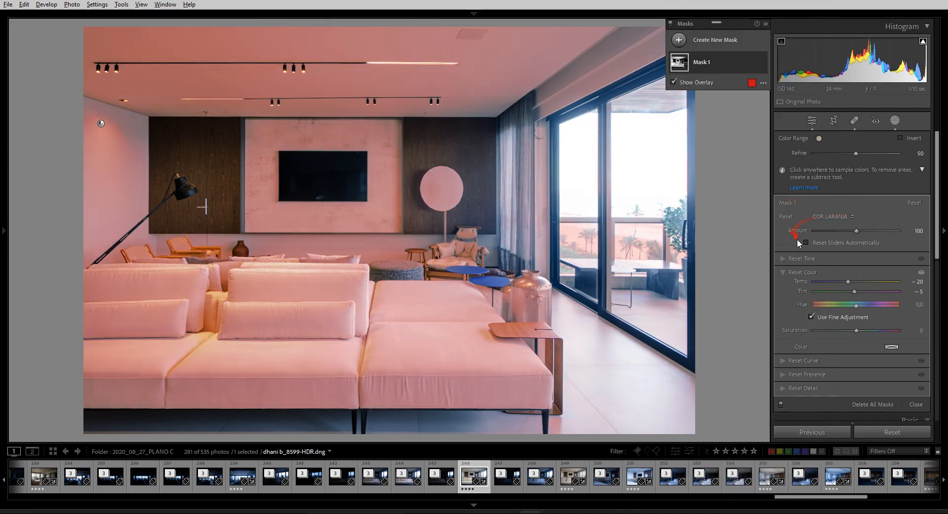
{"action": "left_click", "coordinate": [786, 217], "text": "alt"}
{"action": "mouse_move", "coordinate": [855, 247]}
{"action": "left_mouse_down"}
{"action": "mouse_move", "coordinate": [780, 250]}
{"action": "mouse_move", "coordinate": [739, 269]}
{"action": "left_mouse_up"}
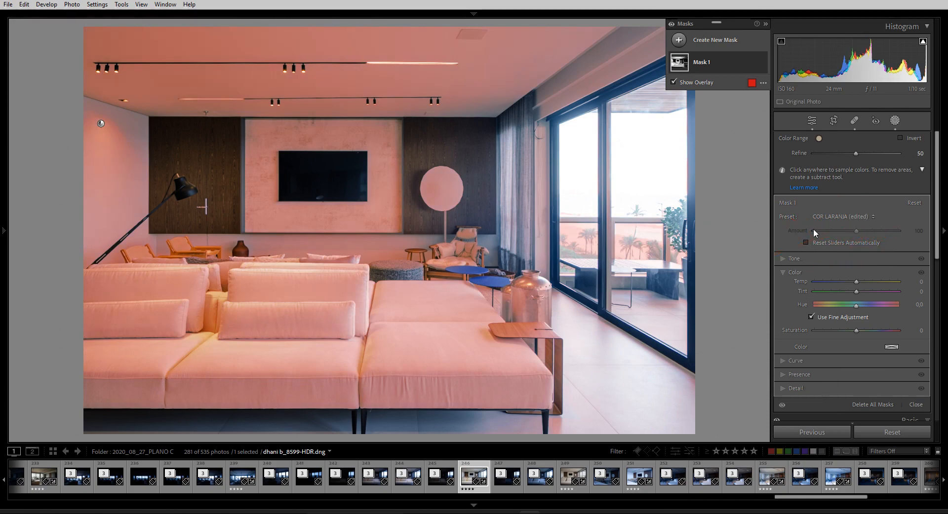
Hide the overlay and cool Mask 1's whites with Temp −14
{"action": "key", "text": "o"}
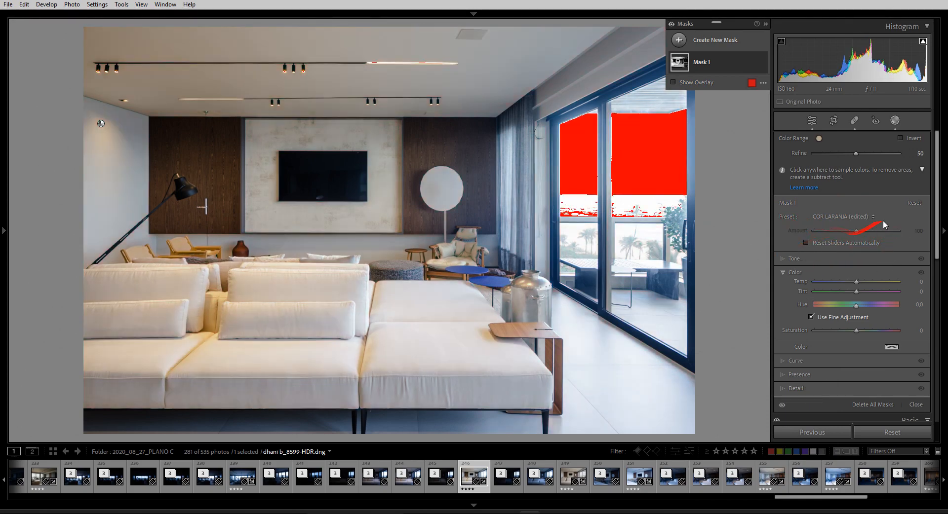
{"action": "left_click", "coordinate": [784, 273]}
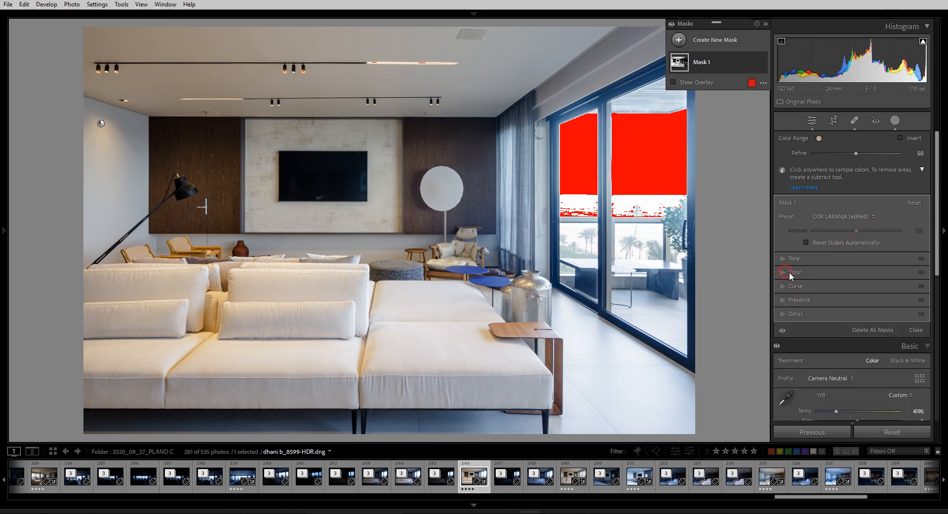
{"action": "left_click", "coordinate": [787, 275]}
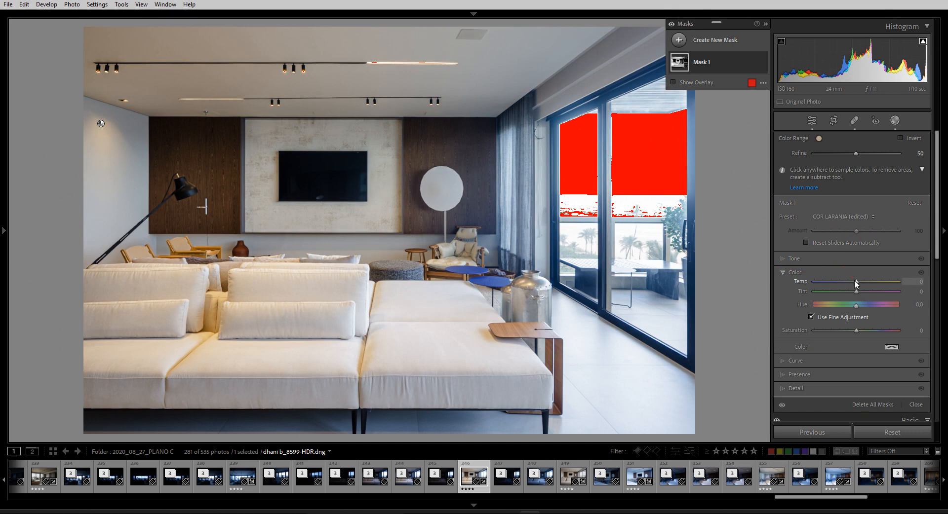
{"action": "left_click_drag", "start_coordinate": [857, 282], "coordinate": [850, 285]}
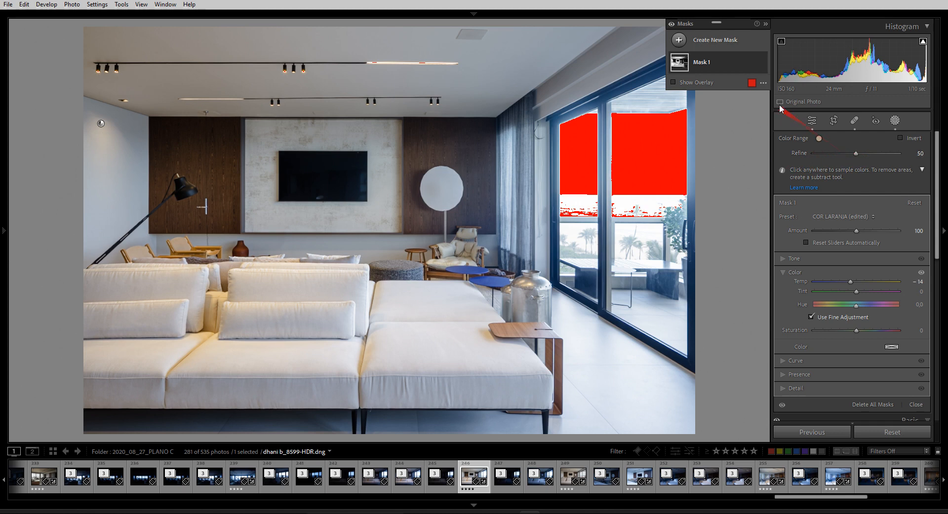
Display the mask white on black and set Color Range 1's Refine to 82
{"action": "left_click", "coordinate": [763, 84]}
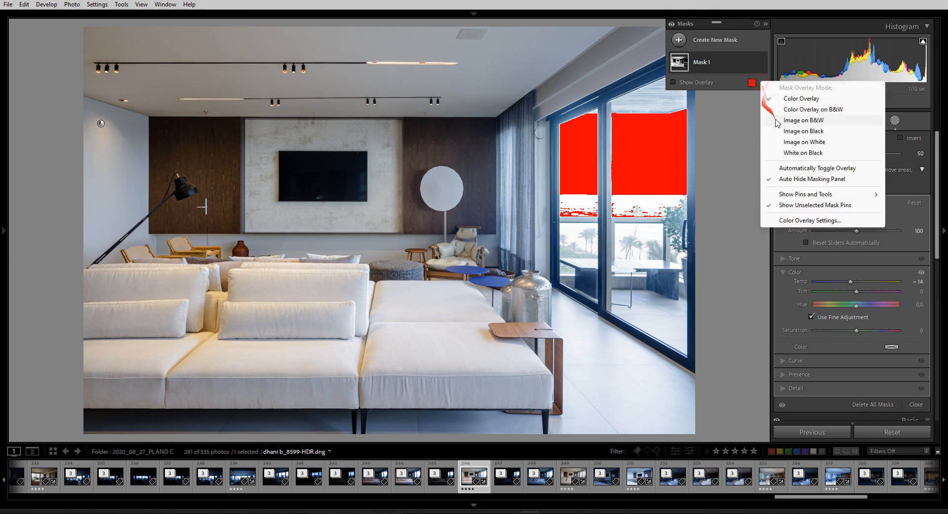
{"action": "left_click", "coordinate": [821, 153]}
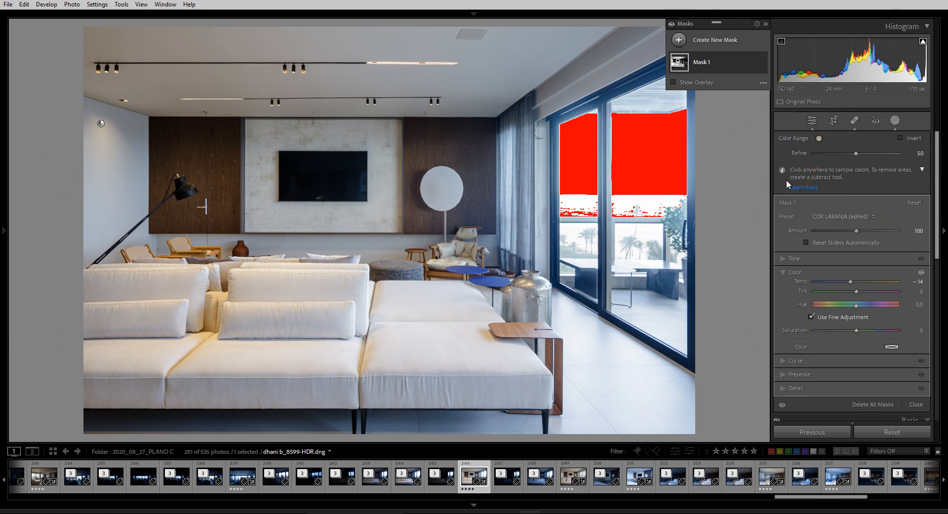
{"action": "key", "text": "o"}
{"action": "left_click_drag", "start_coordinate": [855, 153], "coordinate": [815, 153]}
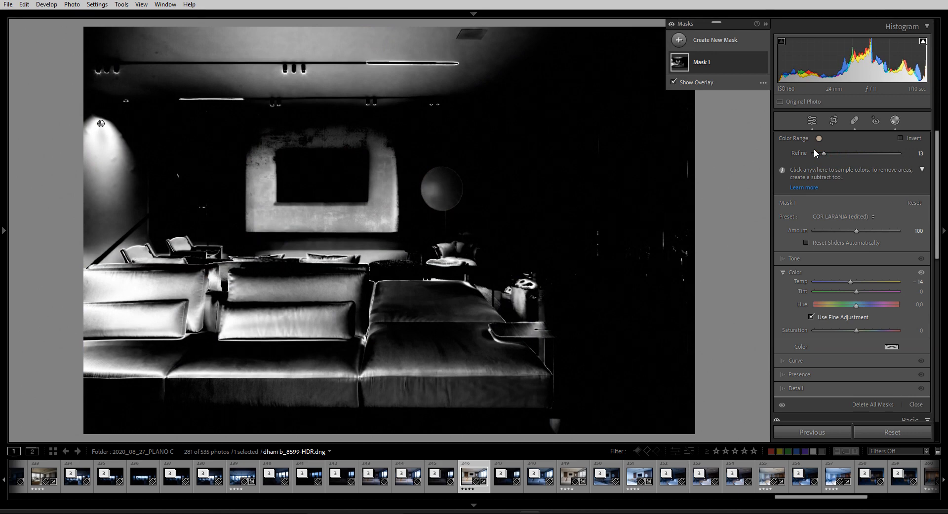
{"action": "left_click_drag", "start_coordinate": [824, 154], "coordinate": [882, 153]}
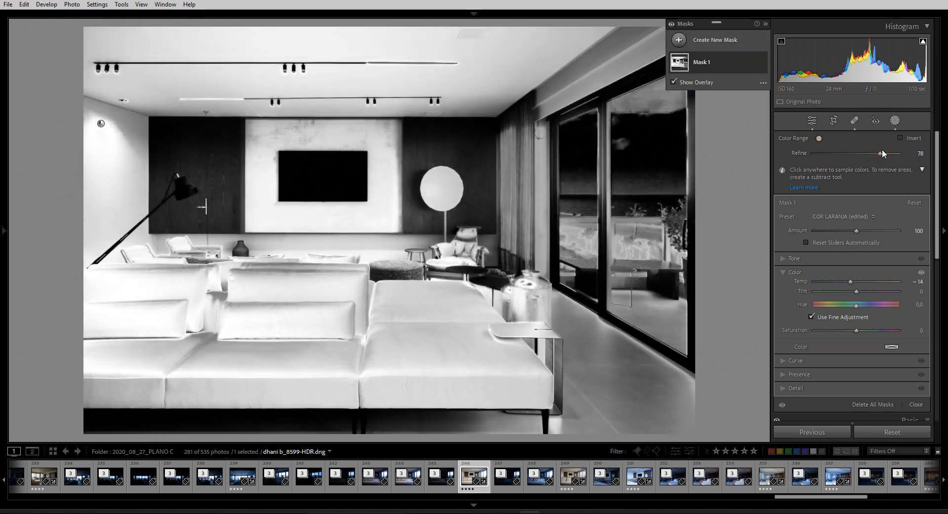
{"action": "key", "text": "o"}
{"action": "mouse_move", "coordinate": [878, 154]}
{"action": "left_mouse_down"}
{"action": "mouse_move", "coordinate": [821, 157]}
{"action": "mouse_move", "coordinate": [885, 159]}
{"action": "left_mouse_up"}
{"action": "mouse_move", "coordinate": [724, 58]}
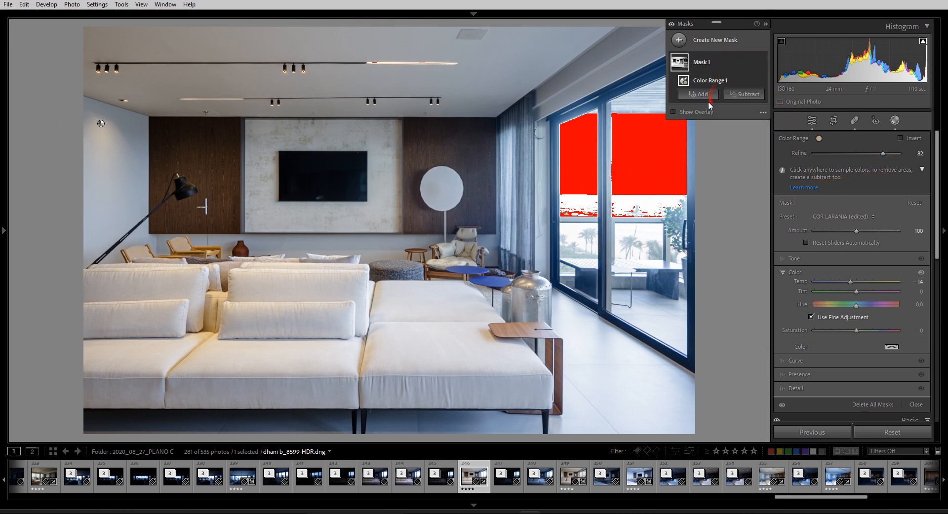
Intersect Mask 1's colour range with a larger Brush painted over the left wall
{"action": "key", "text": "alt"}
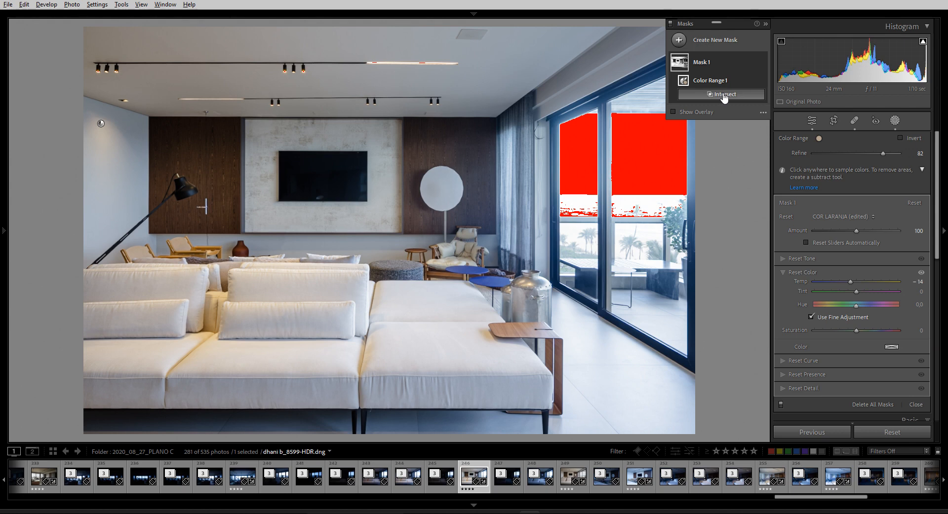
{"action": "left_click", "coordinate": [724, 96], "text": "alt"}
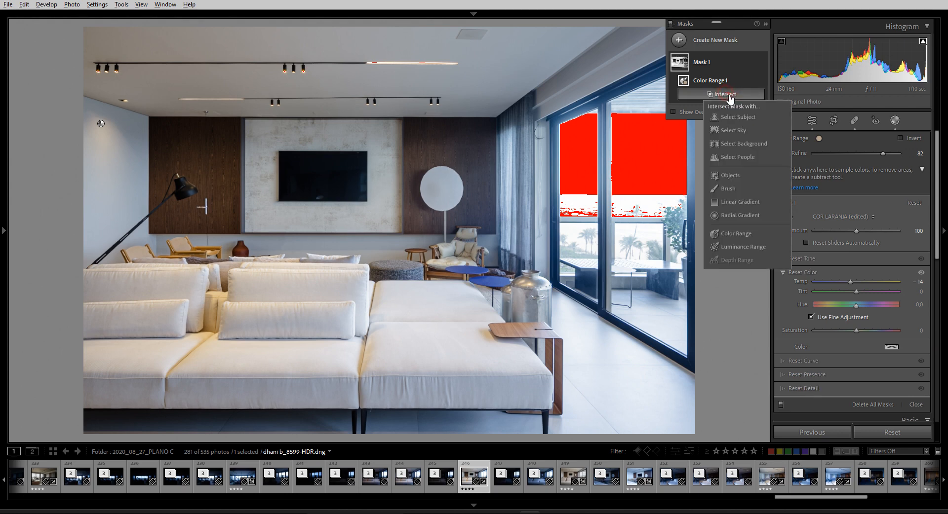
{"action": "left_click", "coordinate": [729, 190]}
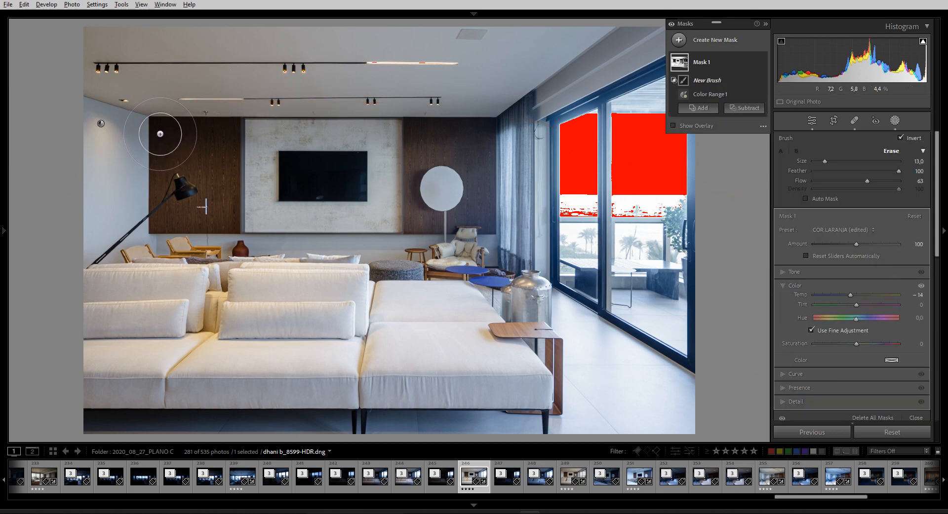
{"action": "scroll", "coordinate": [139, 142], "scroll_direction": "up", "scroll_amount": 4}
{"action": "scroll", "coordinate": [126, 143], "scroll_direction": "up", "scroll_amount": 7}
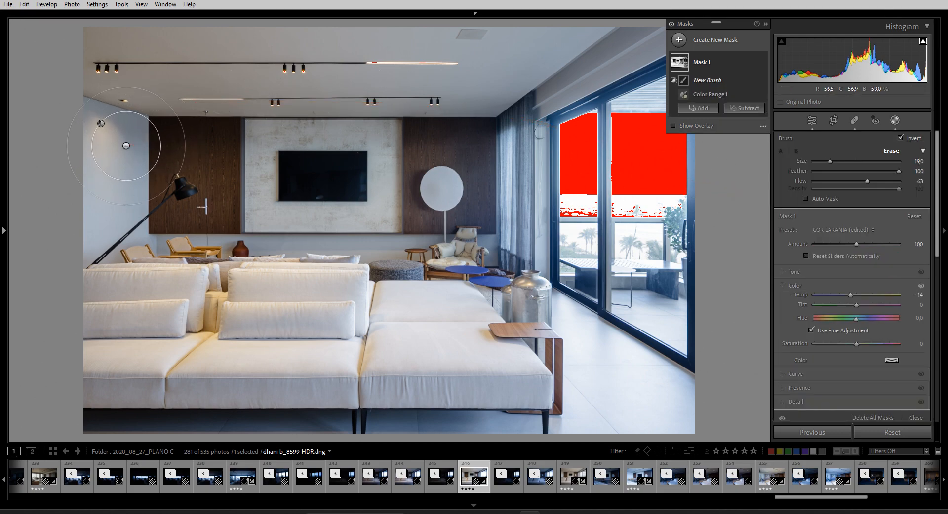
{"action": "mouse_move", "coordinate": [99, 147]}
{"action": "left_mouse_down"}
{"action": "mouse_move", "coordinate": [120, 126]}
{"action": "mouse_move", "coordinate": [106, 169]}
{"action": "mouse_move", "coordinate": [82, 166]}
{"action": "mouse_move", "coordinate": [100, 137]}
{"action": "mouse_move", "coordinate": [112, 208]}
{"action": "mouse_move", "coordinate": [144, 264]}
{"action": "mouse_move", "coordinate": [82, 296]}
{"action": "mouse_move", "coordinate": [338, 279]}
{"action": "mouse_move", "coordinate": [87, 314]}
{"action": "mouse_move", "coordinate": [72, 360]}
{"action": "mouse_move", "coordinate": [254, 353]}
{"action": "mouse_move", "coordinate": [357, 330]}
{"action": "mouse_move", "coordinate": [344, 315]}
{"action": "mouse_move", "coordinate": [135, 293]}
{"action": "mouse_move", "coordinate": [208, 280]}
{"action": "mouse_move", "coordinate": [260, 202]}
{"action": "mouse_move", "coordinate": [187, 72]}
{"action": "mouse_move", "coordinate": [46, 69]}
{"action": "mouse_move", "coordinate": [132, 41]}
{"action": "mouse_move", "coordinate": [343, 82]}
{"action": "mouse_move", "coordinate": [388, 39]}
{"action": "mouse_move", "coordinate": [362, 61]}
{"action": "mouse_move", "coordinate": [207, 98]}
{"action": "mouse_move", "coordinate": [232, 58]}
{"action": "mouse_move", "coordinate": [195, 44]}
{"action": "mouse_move", "coordinate": [157, 51]}
{"action": "mouse_move", "coordinate": [129, 101]}
{"action": "mouse_move", "coordinate": [52, 117]}
{"action": "mouse_move", "coordinate": [46, 140]}
{"action": "mouse_move", "coordinate": [81, 121]}
{"action": "mouse_move", "coordinate": [85, 171]}
{"action": "mouse_move", "coordinate": [111, 235]}
{"action": "mouse_move", "coordinate": [309, 333]}
{"action": "mouse_move", "coordinate": [255, 364]}
{"action": "mouse_move", "coordinate": [122, 368]}
{"action": "mouse_move", "coordinate": [146, 360]}
{"action": "left_mouse_up"}
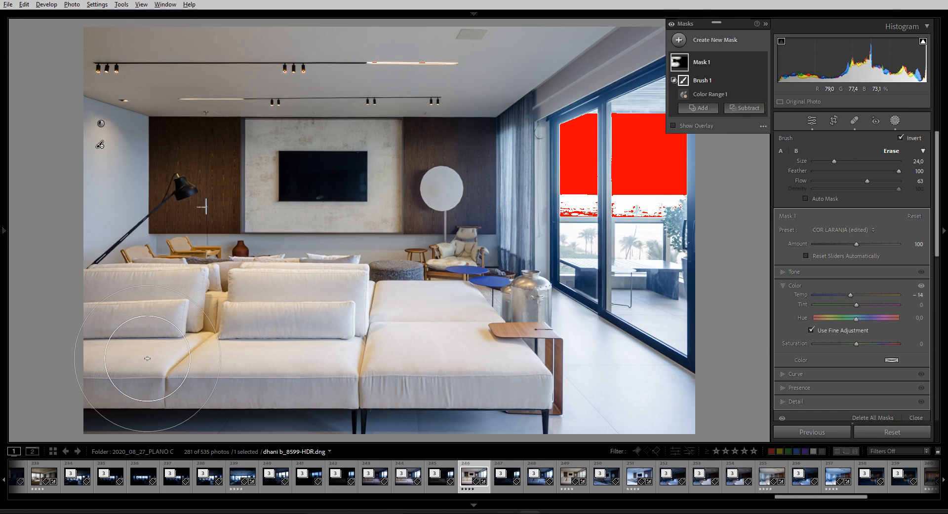
Flag the photo as a pick and erase brush coverage across the front and back sofa cushions
{"action": "key", "text": "p"}
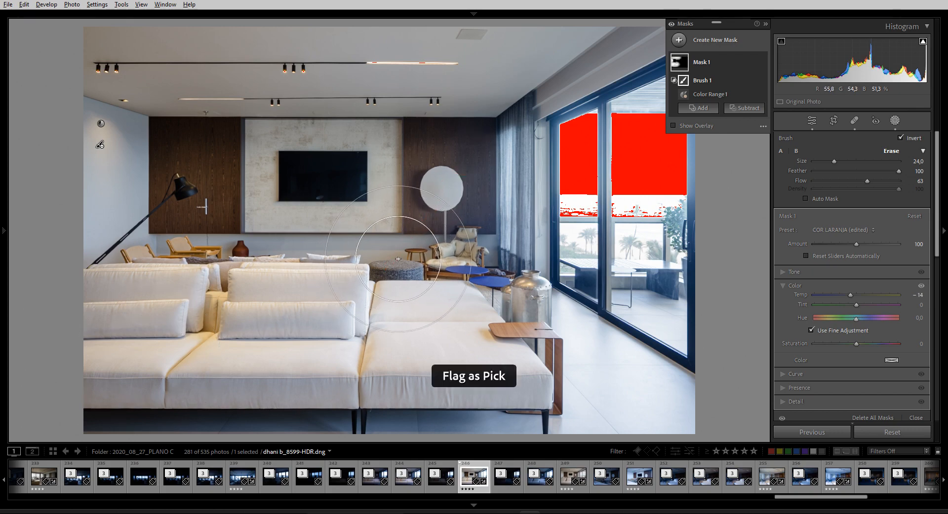
{"action": "scroll", "coordinate": [416, 256], "scroll_direction": "down", "scroll_amount": 5}
{"action": "mouse_move", "coordinate": [416, 256]}
{"action": "left_mouse_down"}
{"action": "mouse_move", "coordinate": [382, 264]}
{"action": "mouse_move", "coordinate": [275, 361]}
{"action": "left_mouse_up"}
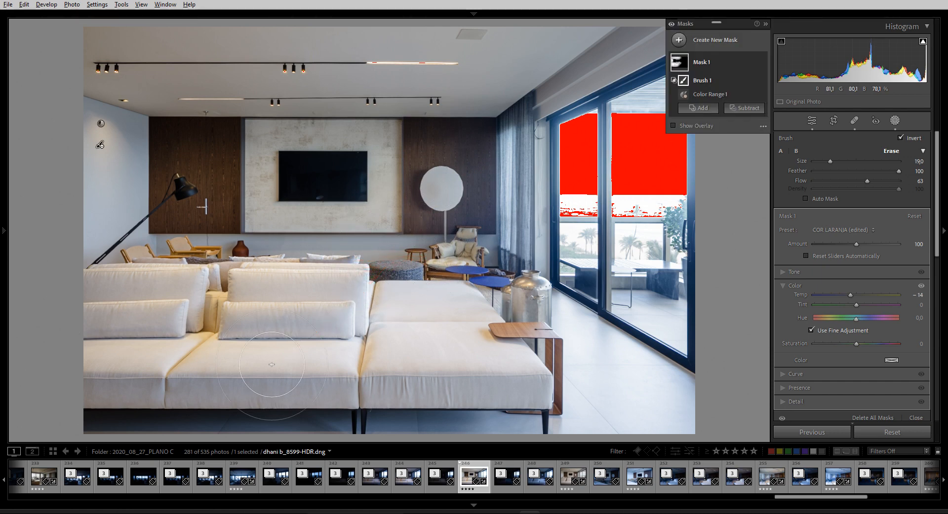
{"action": "left_click_drag", "start_coordinate": [340, 298], "coordinate": [338, 265]}
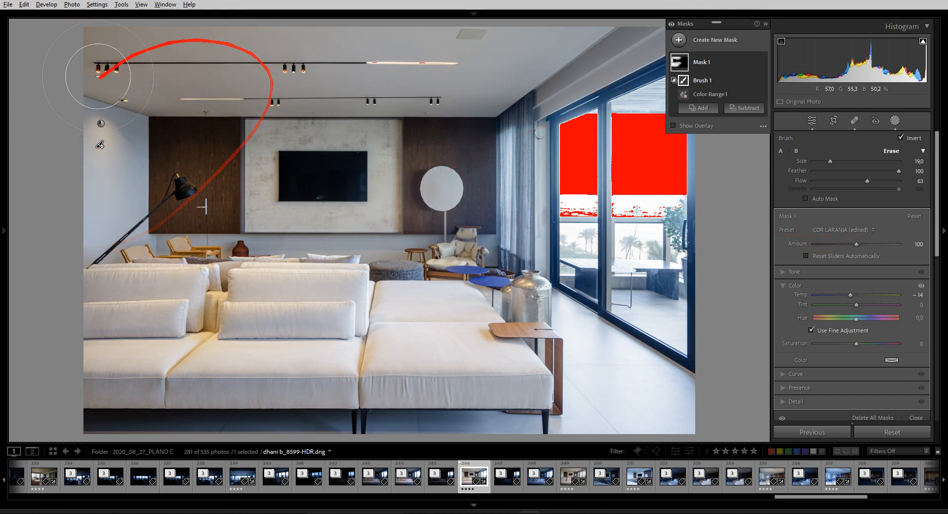
{"action": "left_click", "coordinate": [679, 40]}
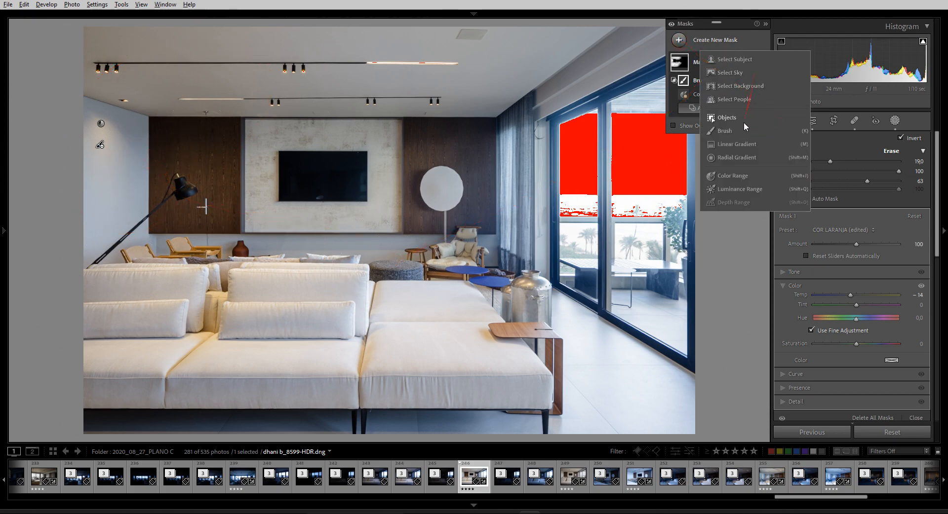
Create Mask 2 as a Color Range mask sampled from the whites and adjust its temperature
{"action": "left_click", "coordinate": [747, 174]}
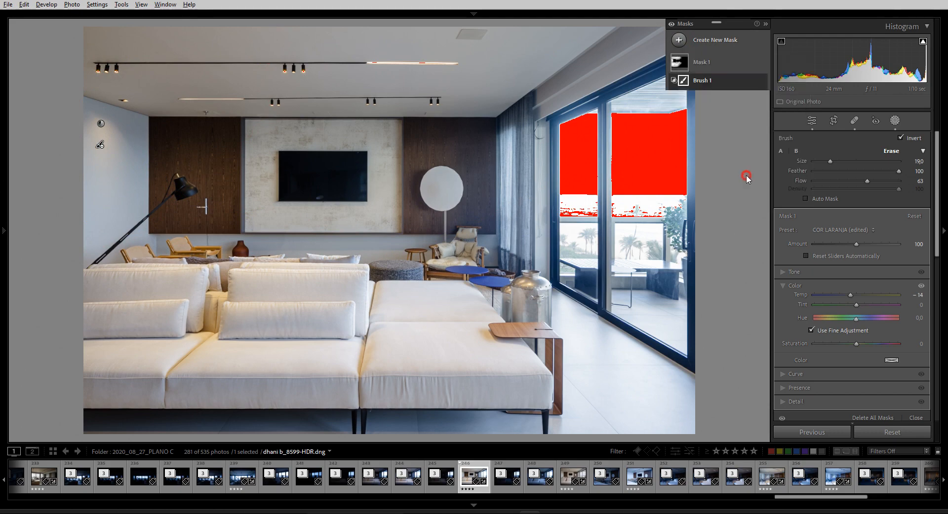
{"action": "left_click", "coordinate": [401, 257]}
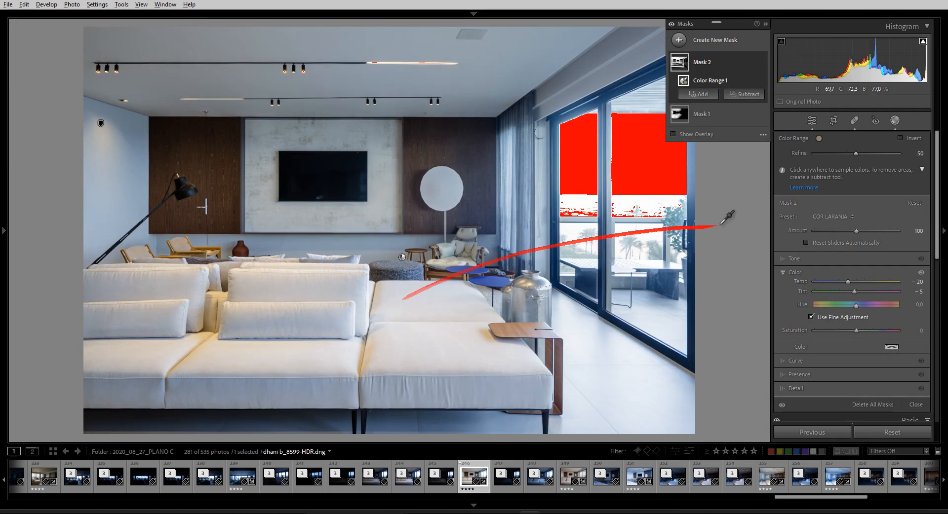
{"action": "left_click_drag", "start_coordinate": [847, 282], "coordinate": [845, 286]}
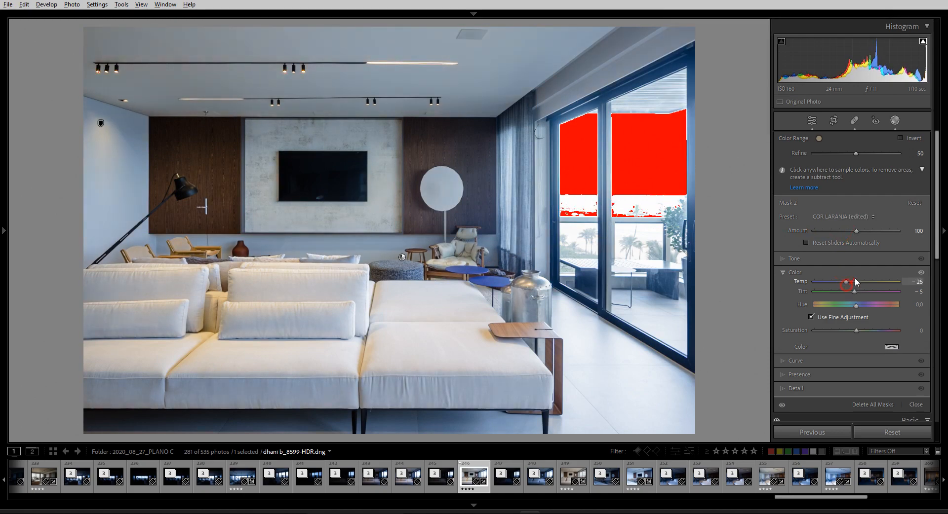
{"action": "key", "text": "o"}
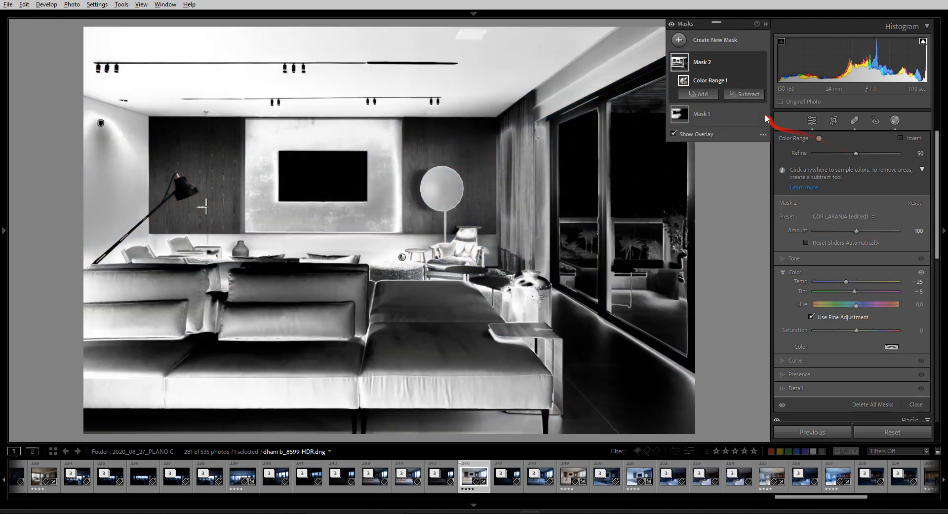
Check Mask 1's coverage, then return to Mask 2 with a red colour overlay
{"action": "left_click", "coordinate": [755, 113]}
{"action": "left_click", "coordinate": [729, 114]}
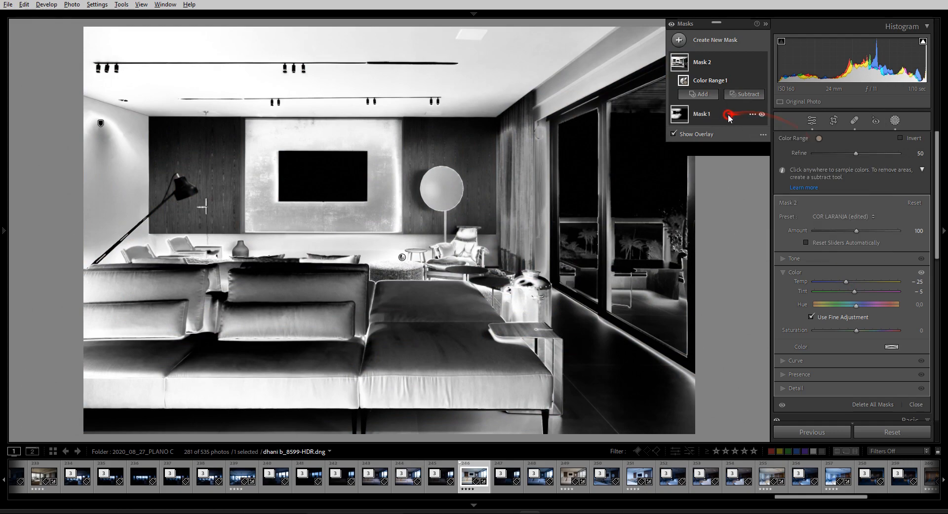
{"action": "left_click", "coordinate": [761, 135]}
{"action": "left_click", "coordinate": [746, 62]}
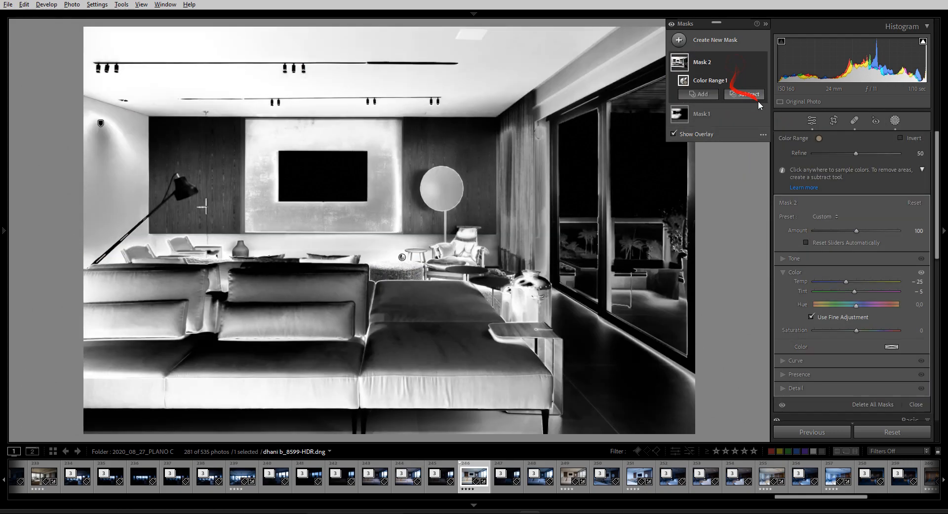
{"action": "left_click", "coordinate": [759, 137]}
{"action": "left_click", "coordinate": [779, 151]}
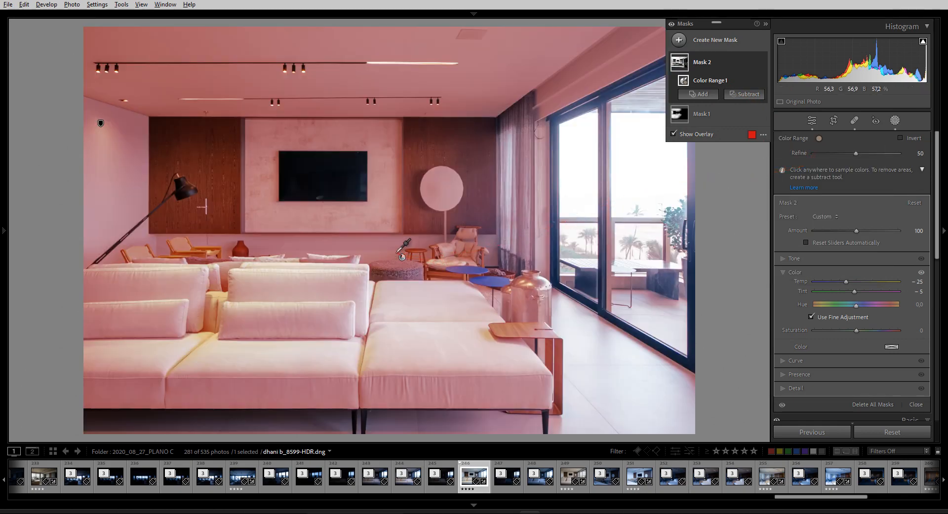
Widen Mask 2's Refine to cover more whites and set Temp −21, Tint 2
{"action": "left_click", "coordinate": [848, 153]}
{"action": "left_click_drag", "start_coordinate": [849, 154], "coordinate": [826, 154]}
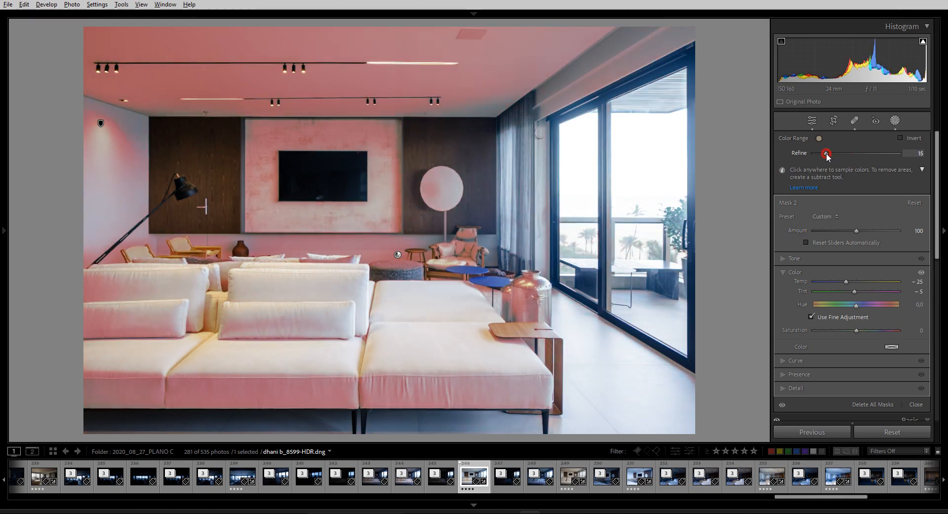
{"action": "left_click_drag", "start_coordinate": [898, 159], "coordinate": [836, 156]}
{"action": "left_click_drag", "start_coordinate": [846, 281], "coordinate": [857, 291]}
Intersect Mask 2 with an Auto Mask brush painted on the whites, erasing across the sofa
{"action": "left_click", "coordinate": [730, 96]}
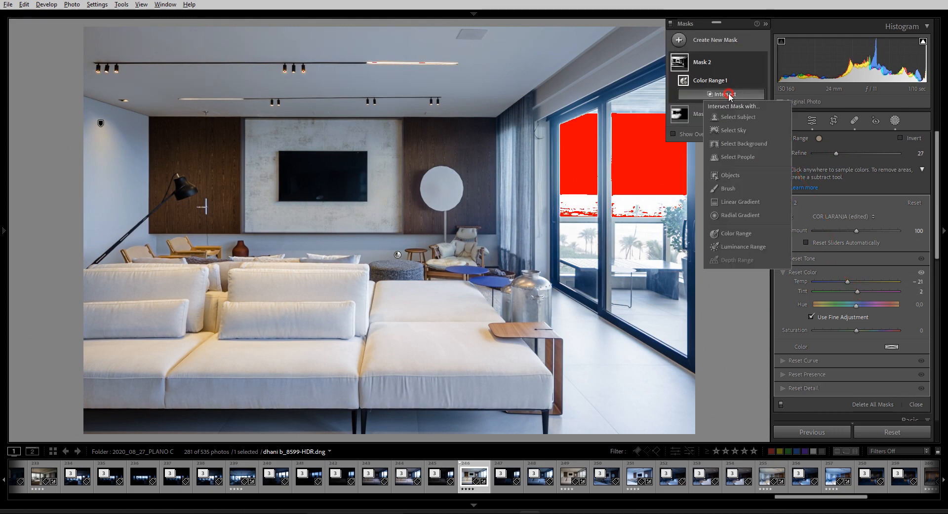
{"action": "left_click", "coordinate": [729, 189]}
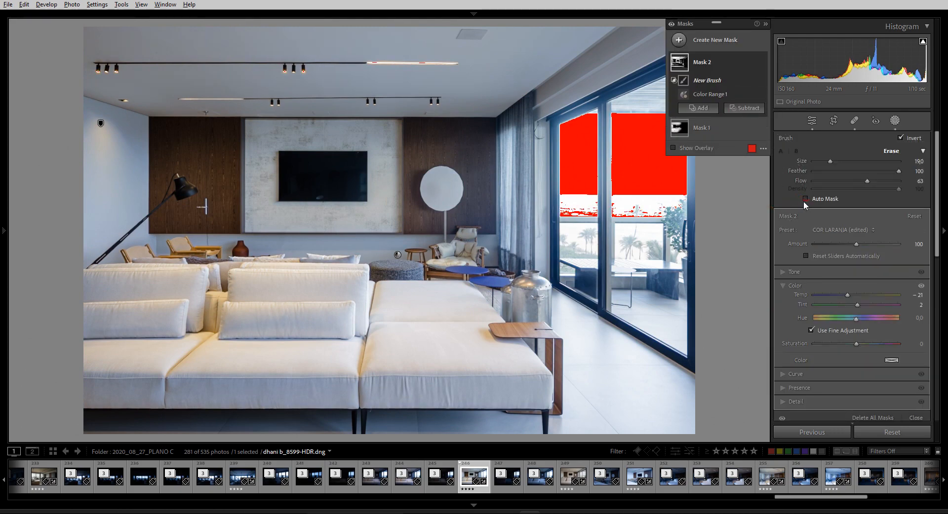
{"action": "left_click", "coordinate": [806, 197]}
{"action": "mouse_move", "coordinate": [410, 257]}
{"action": "left_mouse_down"}
{"action": "mouse_move", "coordinate": [425, 255]}
{"action": "mouse_move", "coordinate": [324, 255]}
{"action": "mouse_move", "coordinate": [424, 255]}
{"action": "left_mouse_up"}
{"action": "mouse_move", "coordinate": [412, 378]}
{"action": "left_mouse_down"}
{"action": "mouse_move", "coordinate": [459, 358]}
{"action": "mouse_move", "coordinate": [277, 393]}
{"action": "mouse_move", "coordinate": [215, 341]}
{"action": "mouse_move", "coordinate": [228, 292]}
{"action": "mouse_move", "coordinate": [275, 377]}
{"action": "mouse_move", "coordinate": [516, 365]}
{"action": "mouse_move", "coordinate": [212, 269]}
{"action": "mouse_move", "coordinate": [380, 433]}
{"action": "left_mouse_up"}
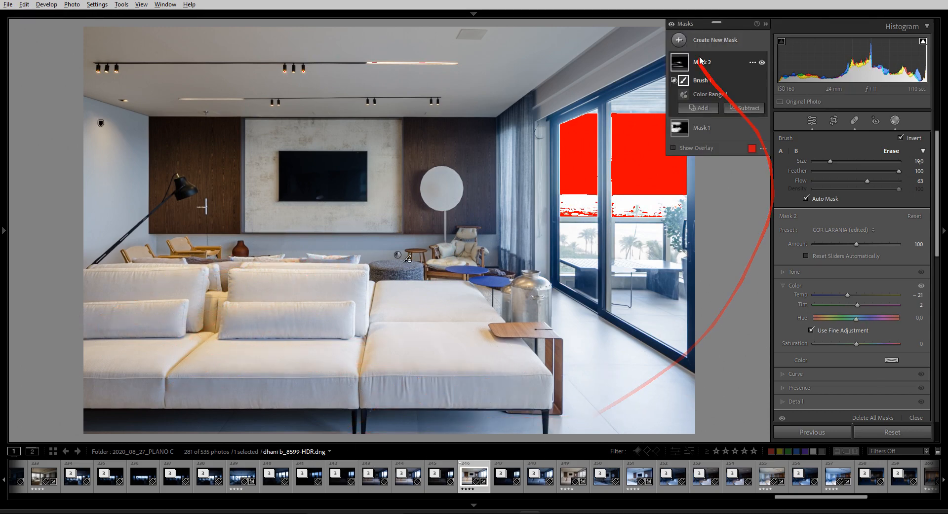
Create Mask 3 from the white sofa's colours and cool it to Temp −35
{"action": "left_click", "coordinate": [679, 40]}
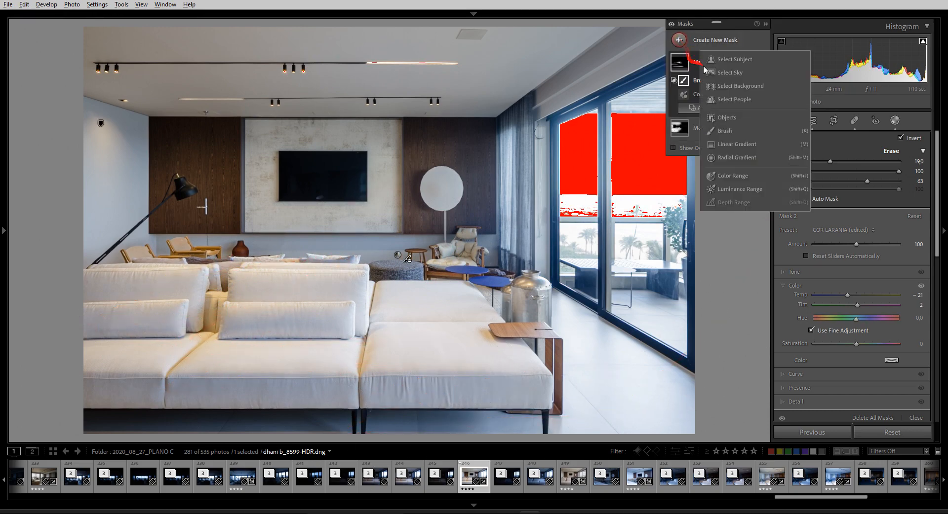
{"action": "left_click", "coordinate": [736, 176]}
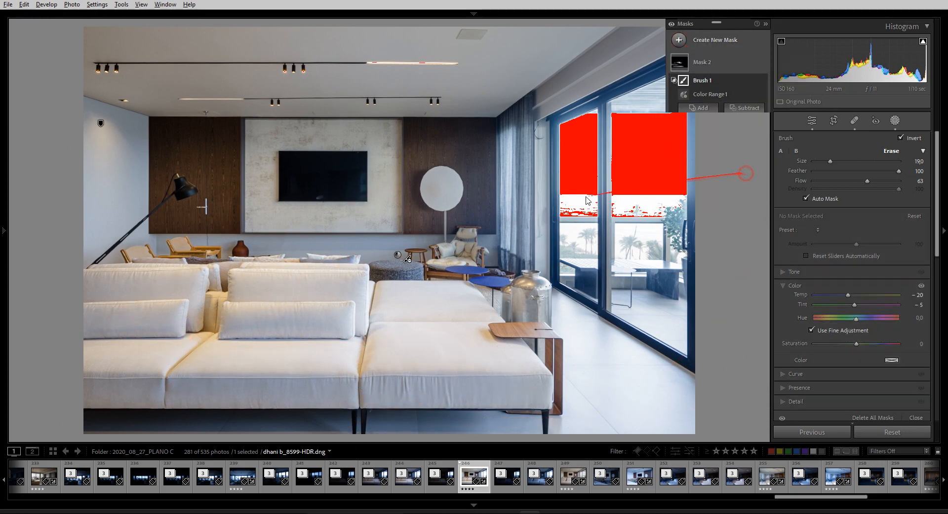
{"action": "left_click", "coordinate": [206, 336]}
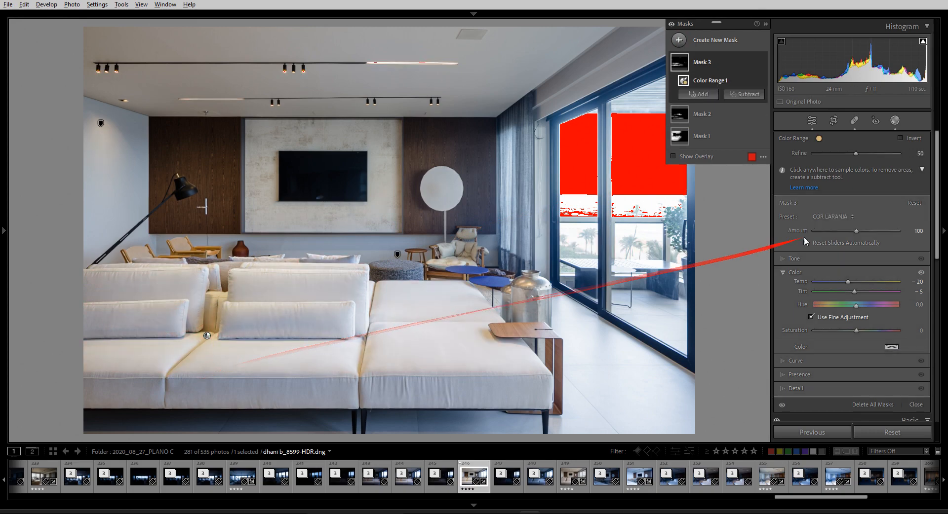
{"action": "mouse_move", "coordinate": [848, 281]}
{"action": "left_mouse_down"}
{"action": "mouse_move", "coordinate": [833, 281]}
{"action": "mouse_move", "coordinate": [843, 281]}
{"action": "left_mouse_up"}
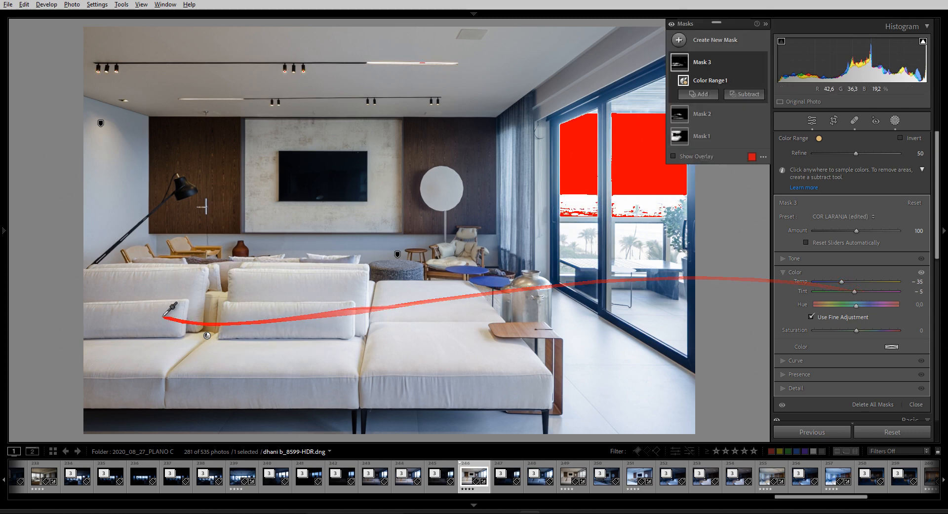
{"action": "left_click_drag", "start_coordinate": [208, 315], "coordinate": [211, 338]}
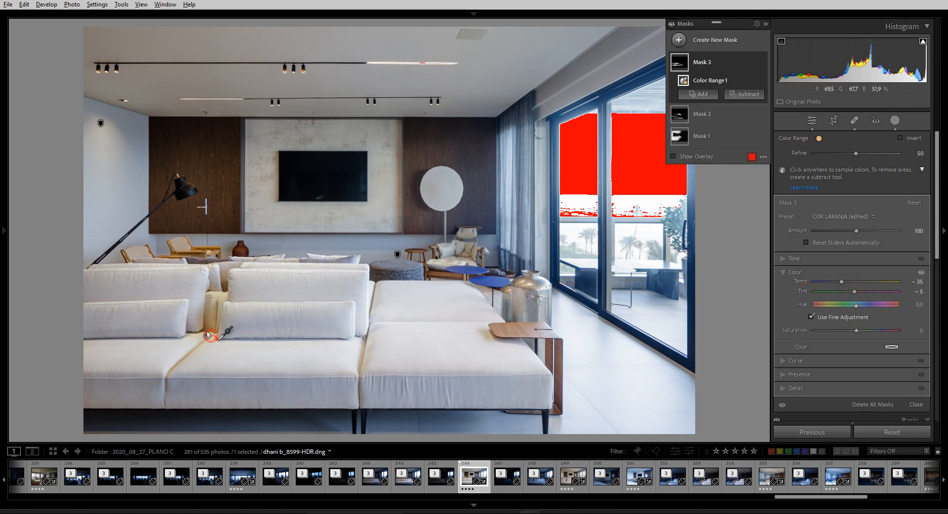
Subtract a brush area from Mask 3 and lower Color Range Refine to 22
{"action": "left_click", "coordinate": [744, 98]}
{"action": "left_click", "coordinate": [738, 189]}
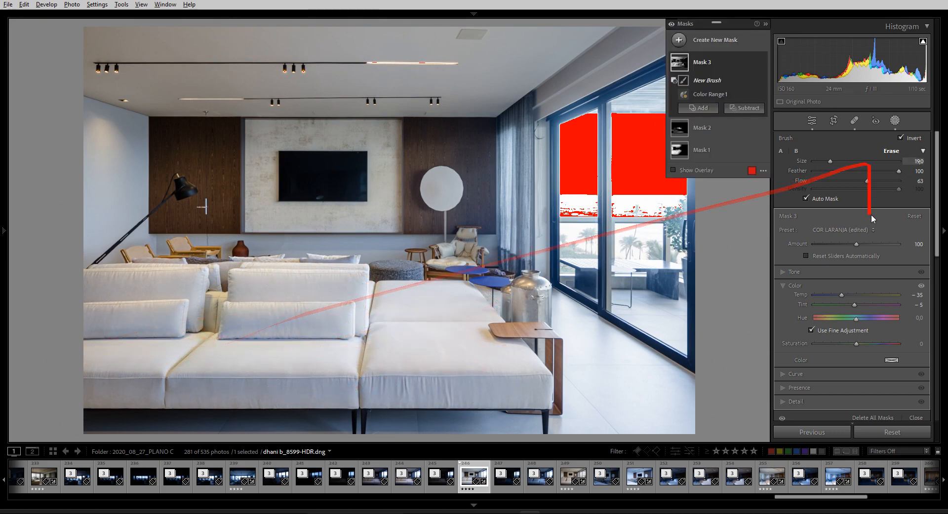
{"action": "left_click", "coordinate": [709, 94]}
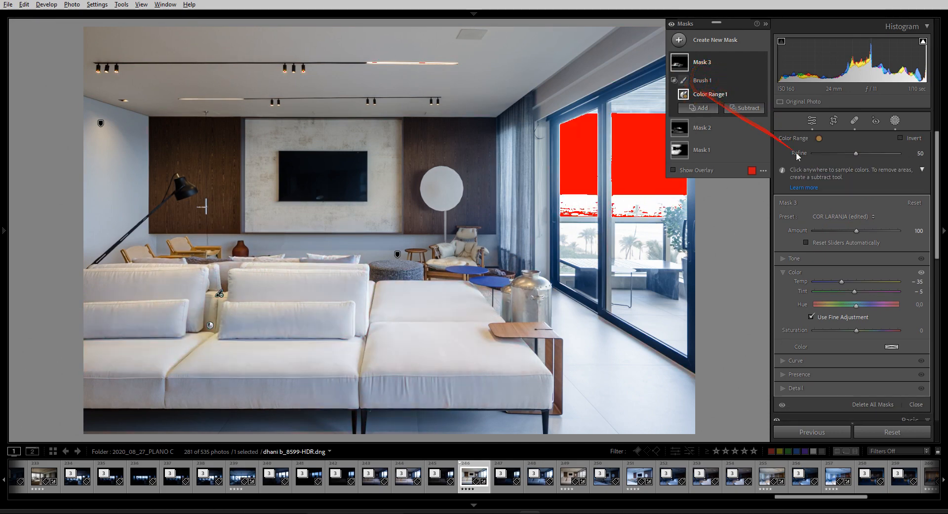
{"action": "left_click_drag", "start_coordinate": [857, 154], "coordinate": [833, 163]}
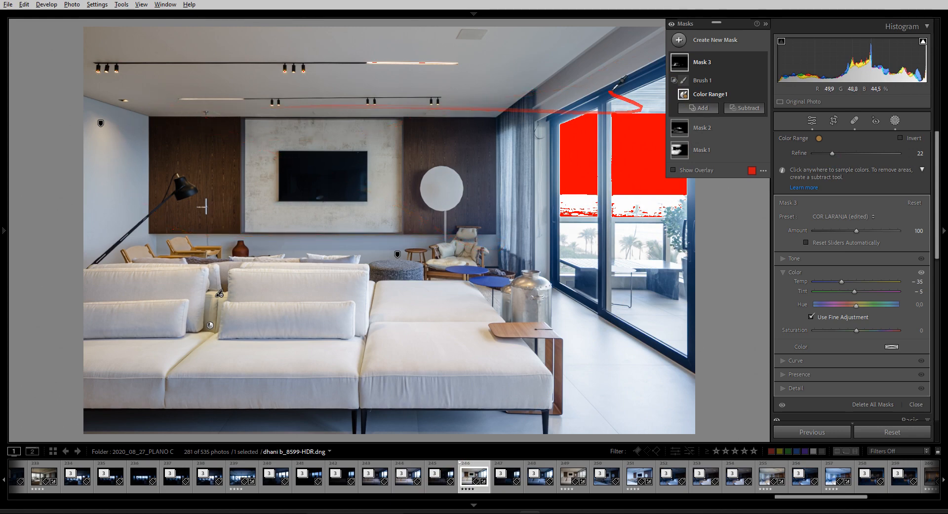
{"action": "left_click", "coordinate": [679, 40]}
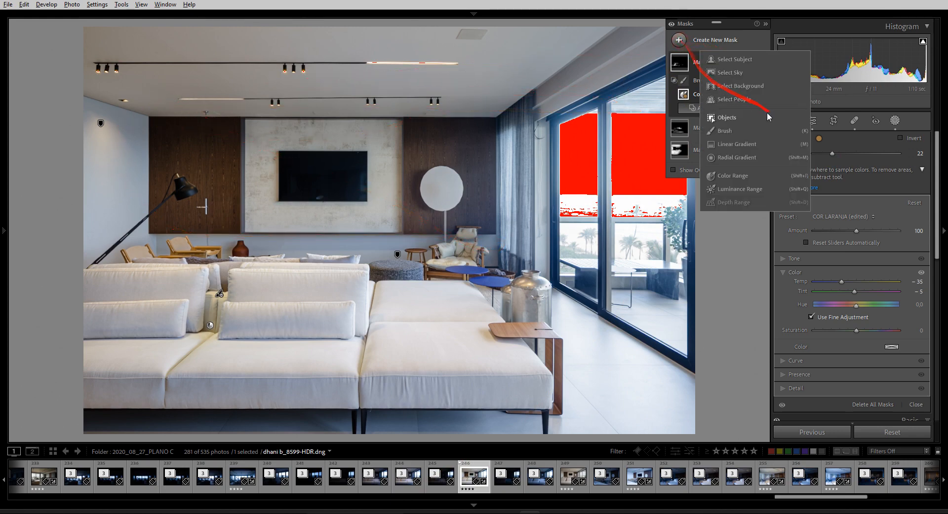
Create a Color Range mask sampled from the left wall, warm it to Temp 5, and lower Refine
{"action": "left_click", "coordinate": [735, 176]}
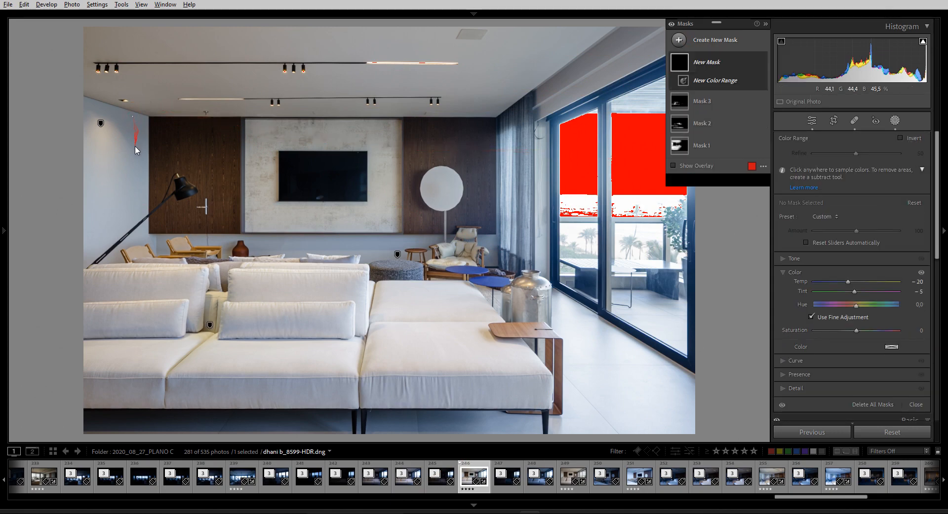
{"action": "left_click", "coordinate": [133, 117]}
{"action": "left_click_drag", "start_coordinate": [848, 284], "coordinate": [857, 285]}
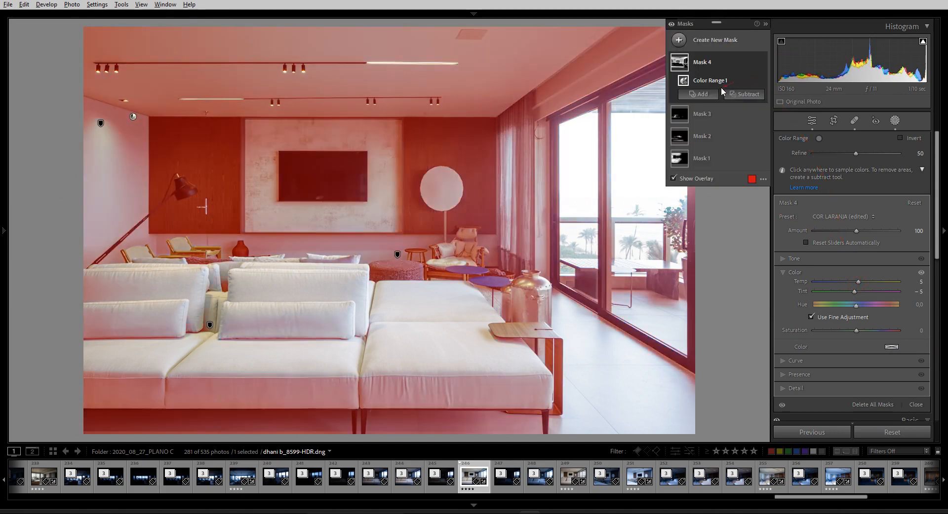
{"action": "key", "text": "o"}
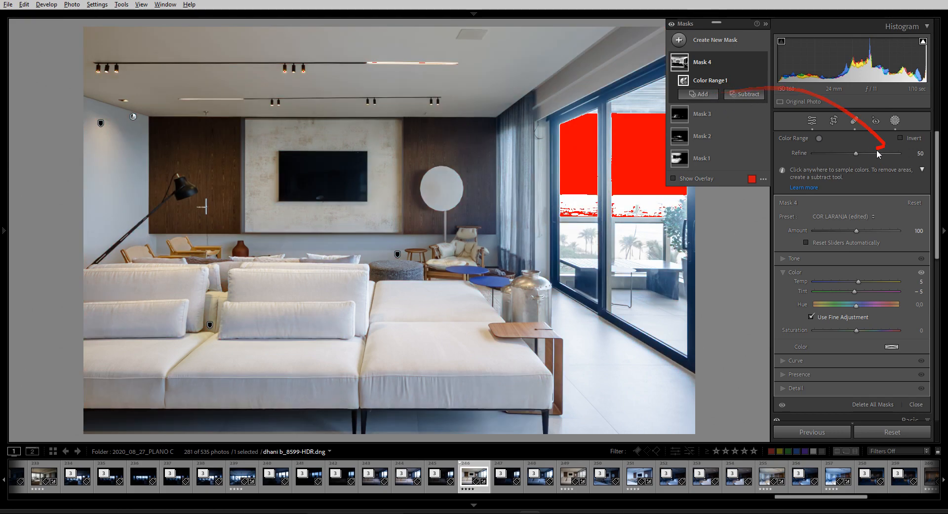
{"action": "mouse_move", "coordinate": [857, 154]}
{"action": "left_mouse_down"}
{"action": "mouse_move", "coordinate": [829, 156]}
{"action": "mouse_move", "coordinate": [903, 155]}
{"action": "mouse_move", "coordinate": [816, 157]}
{"action": "mouse_move", "coordinate": [841, 154]}
{"action": "left_mouse_up"}
Subtract a brush from the wall mask, erasing it over the left and back walls
{"action": "left_click", "coordinate": [712, 99]}
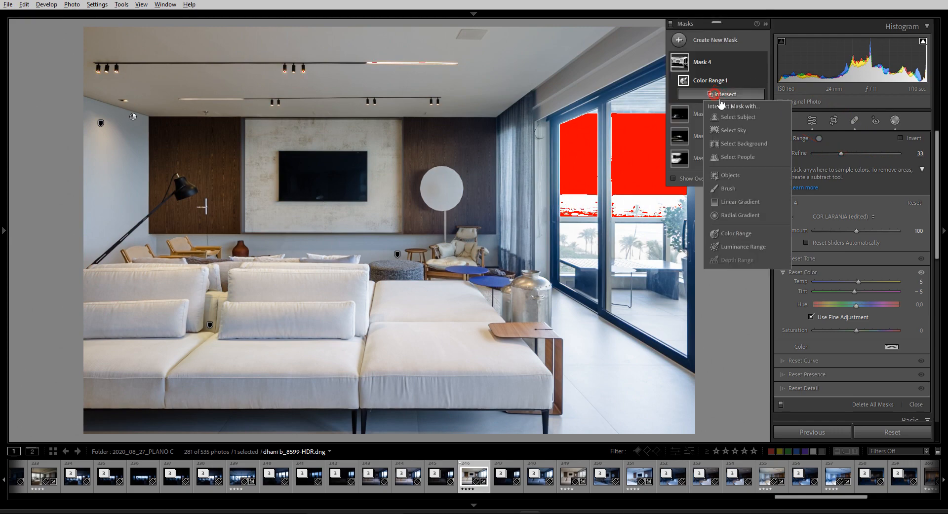
{"action": "left_click", "coordinate": [736, 190]}
{"action": "mouse_move", "coordinate": [123, 120]}
{"action": "left_mouse_down"}
{"action": "mouse_move", "coordinate": [135, 150]}
{"action": "mouse_move", "coordinate": [137, 196]}
{"action": "mouse_move", "coordinate": [149, 203]}
{"action": "mouse_move", "coordinate": [114, 274]}
{"action": "mouse_move", "coordinate": [140, 130]}
{"action": "mouse_move", "coordinate": [194, 127]}
{"action": "left_mouse_up"}
{"action": "mouse_move", "coordinate": [286, 244]}
{"action": "left_mouse_down"}
{"action": "mouse_move", "coordinate": [462, 246]}
{"action": "mouse_move", "coordinate": [596, 354]}
{"action": "mouse_move", "coordinate": [575, 324]}
{"action": "mouse_move", "coordinate": [364, 420]}
{"action": "mouse_move", "coordinate": [446, 428]}
{"action": "mouse_move", "coordinate": [276, 440]}
{"action": "mouse_move", "coordinate": [664, 418]}
{"action": "left_mouse_up"}
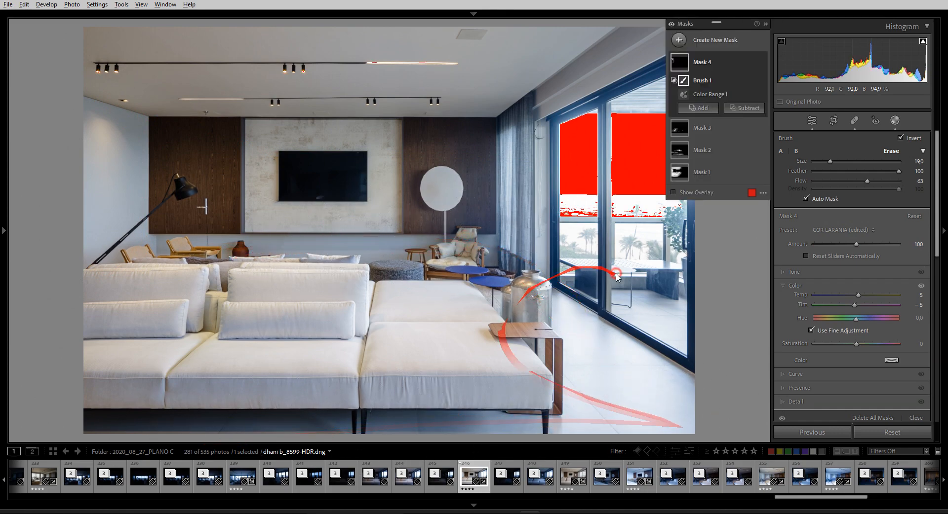
Compare the result with mask effects off and the before view, undoing an accidental reset
{"action": "left_click", "coordinate": [671, 25]}
{"action": "left_click", "coordinate": [672, 25]}
{"action": "left_click", "coordinate": [766, 24]}
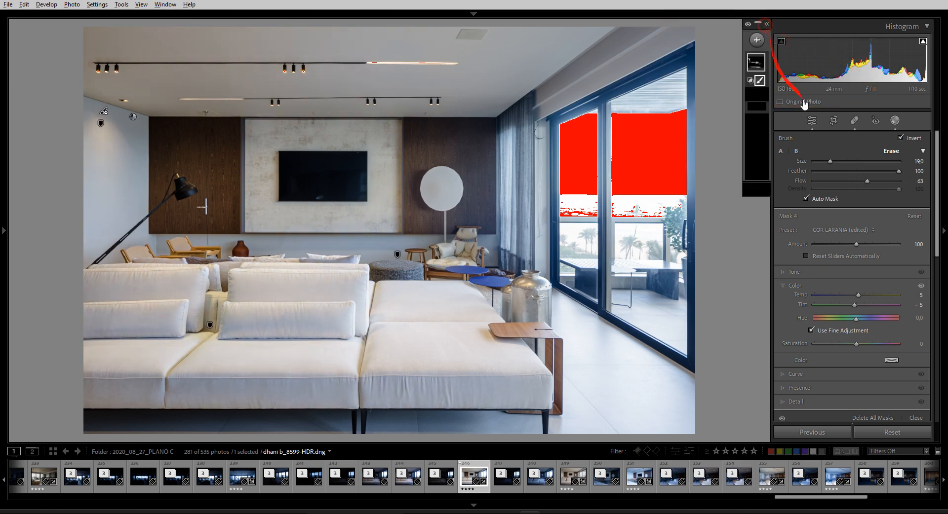
{"action": "key", "text": "backslash"}
{"action": "key", "text": "backslash"}
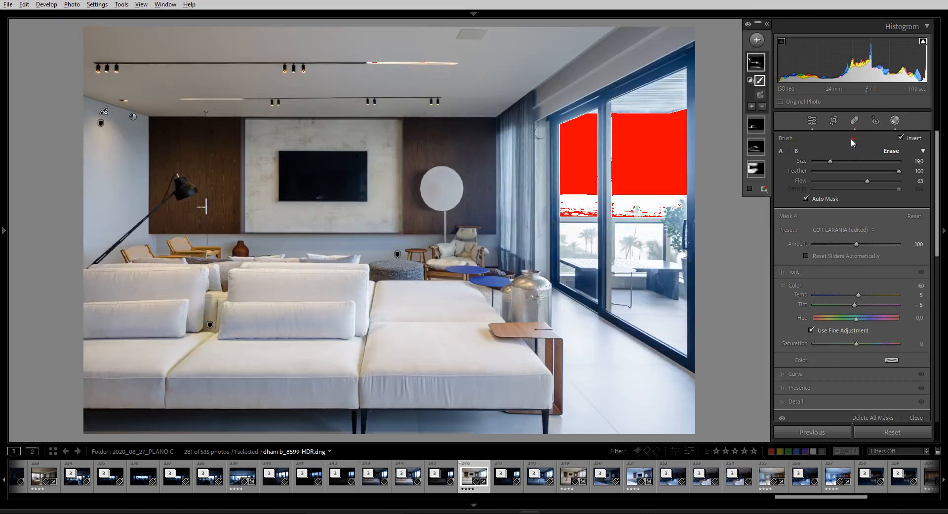
{"action": "key", "text": "a"}
{"action": "key", "text": "slash"}
{"action": "key", "text": "slash"}
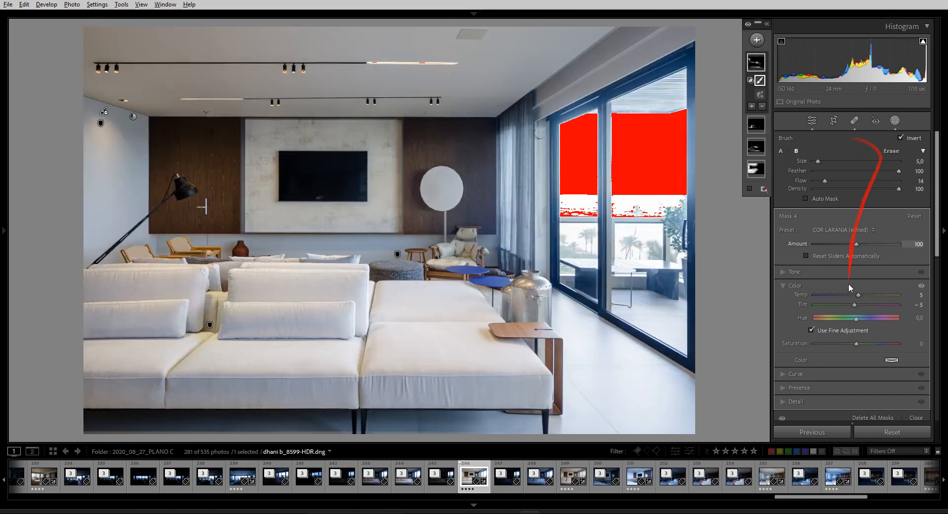
{"action": "left_click", "coordinate": [885, 436]}
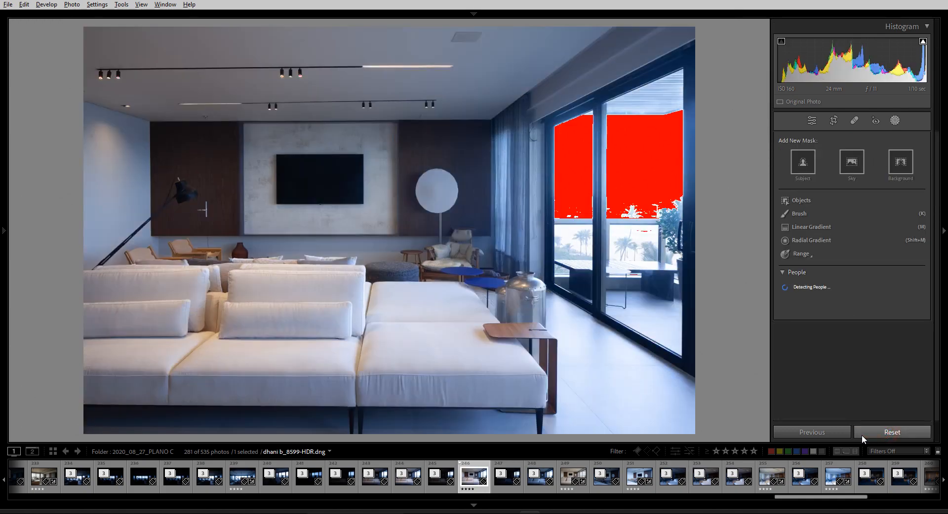
{"action": "key", "text": "ctrl+z"}
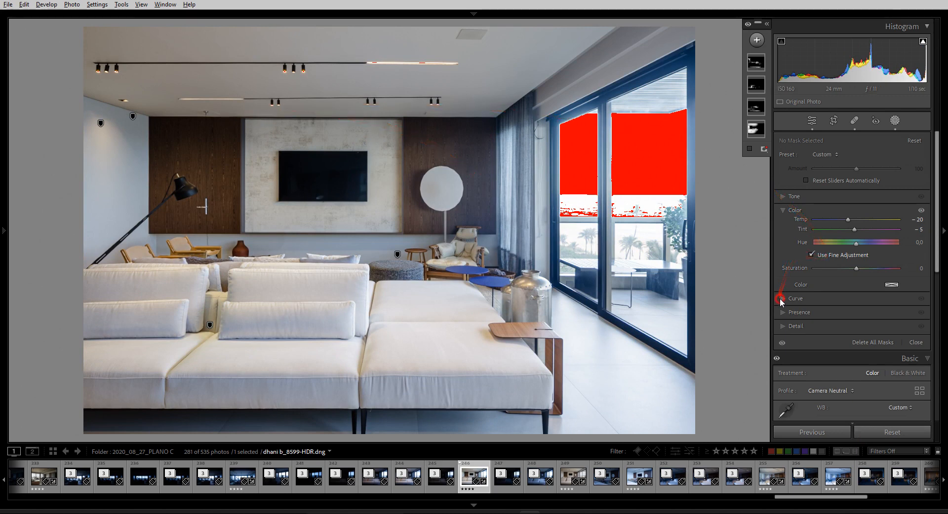
Expand the mask's Curve section and pull down the blue channel's midtones
{"action": "left_click", "coordinate": [820, 299]}
{"action": "left_click", "coordinate": [788, 236]}
{"action": "left_click", "coordinate": [860, 236]}
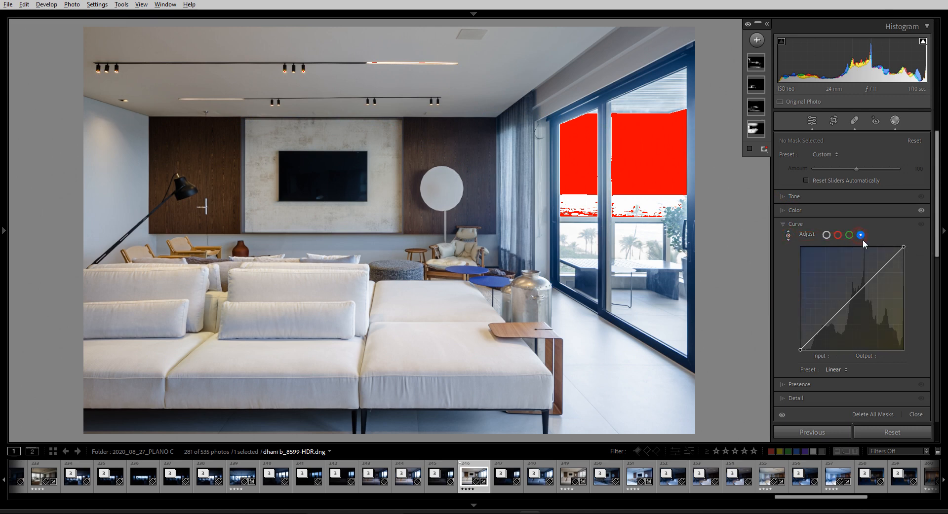
{"action": "mouse_move", "coordinate": [853, 302]}
{"action": "left_mouse_down"}
{"action": "mouse_move", "coordinate": [854, 311]}
{"action": "mouse_move", "coordinate": [855, 292]}
{"action": "mouse_move", "coordinate": [855, 313]}
{"action": "mouse_move", "coordinate": [856, 302]}
{"action": "left_mouse_up"}
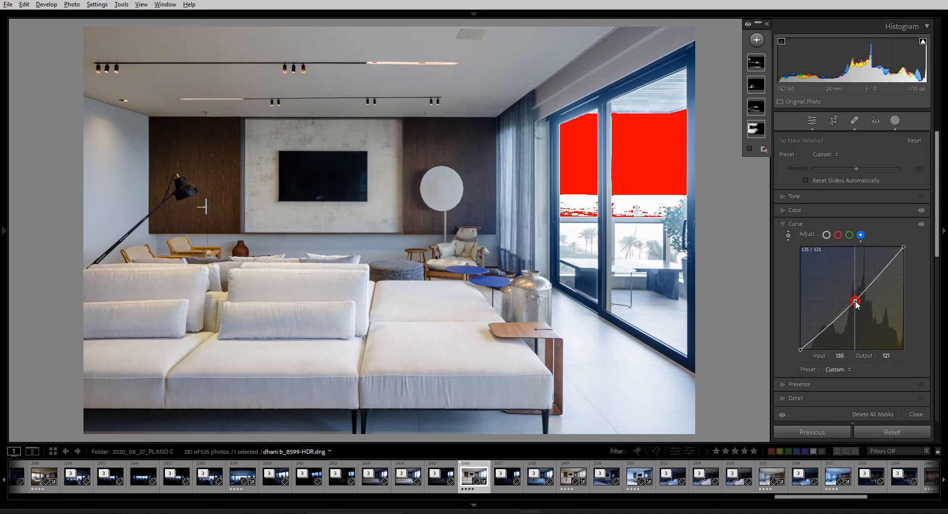
Select Mask 4 and bend its blue curve, then undo the change
{"action": "left_click", "coordinate": [756, 62]}
{"action": "mouse_move", "coordinate": [851, 302]}
{"action": "left_mouse_down"}
{"action": "mouse_move", "coordinate": [853, 315]}
{"action": "mouse_move", "coordinate": [854, 298]}
{"action": "left_mouse_up"}
{"action": "key", "text": "ctrl+z"}
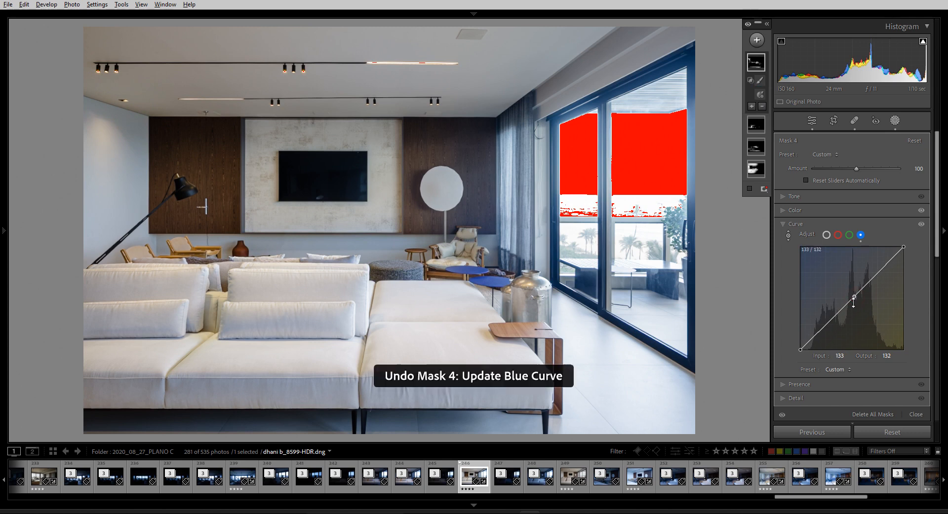